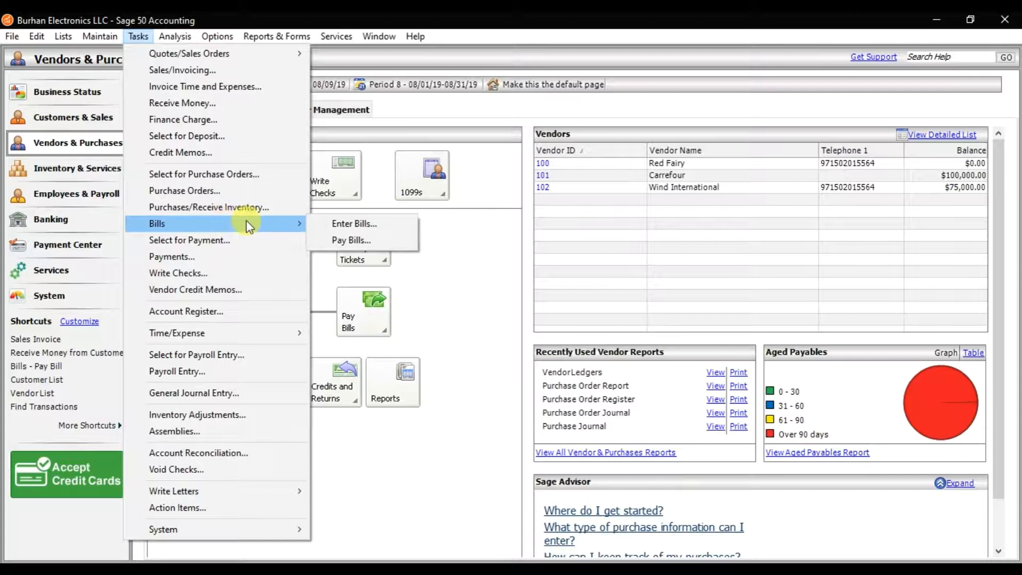
# Start a new bill for vendor 101 (Carrefour) with invoice number 3626
pyautogui.click(353, 223)
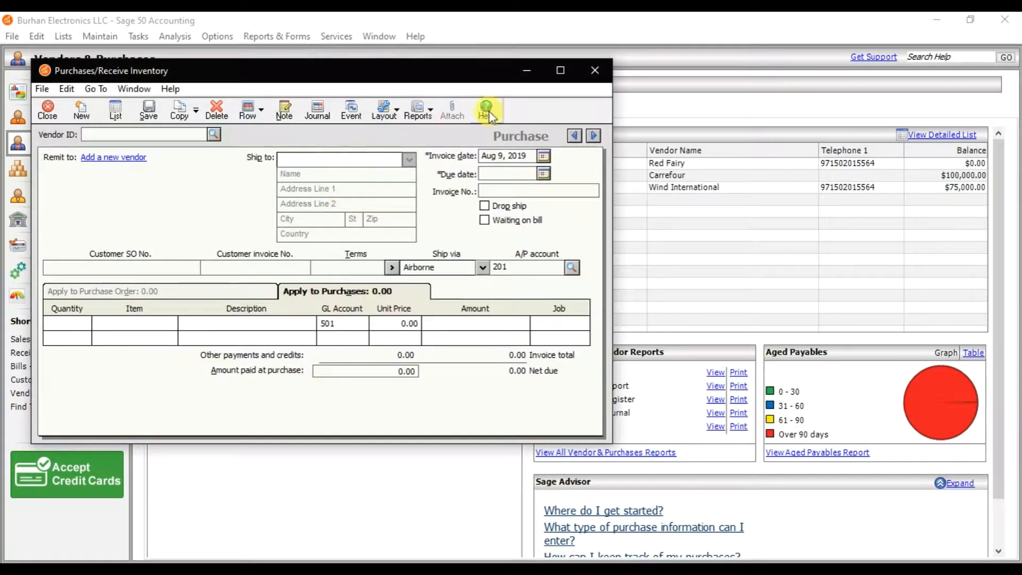
pyautogui.click(560, 71)
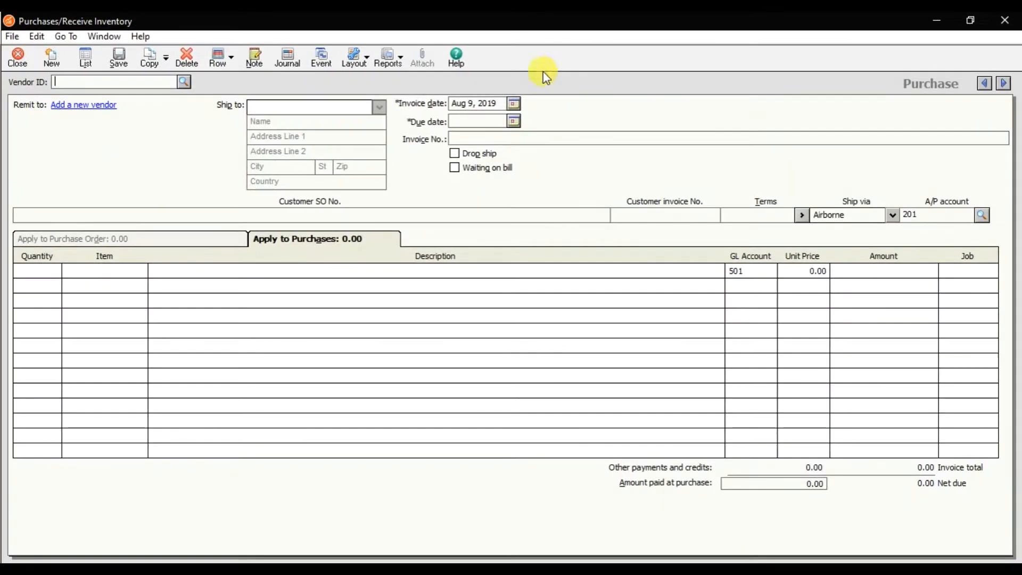
pyautogui.click(184, 83)
pyautogui.doubleClick(185, 104)
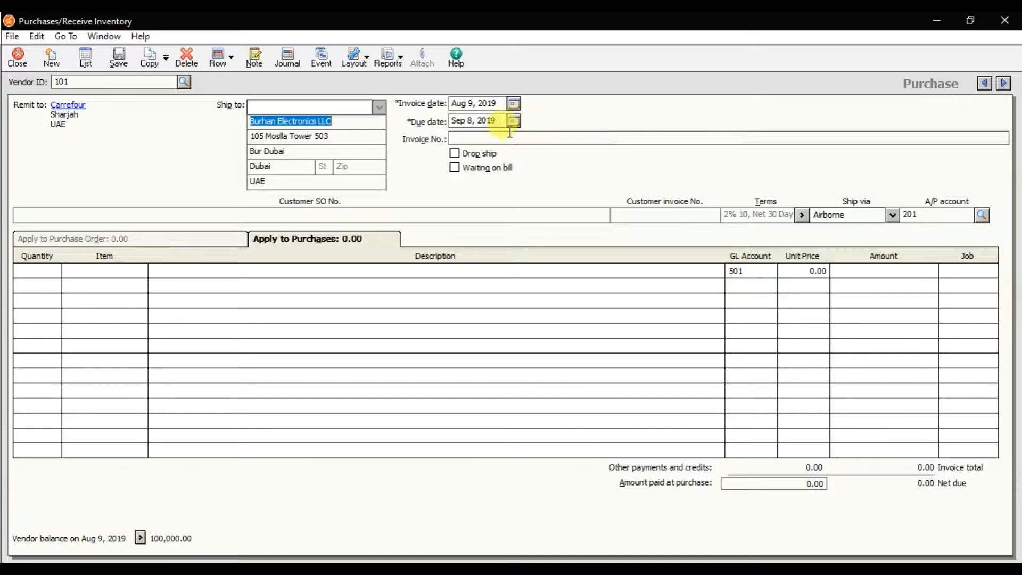
pyautogui.click(487, 137)
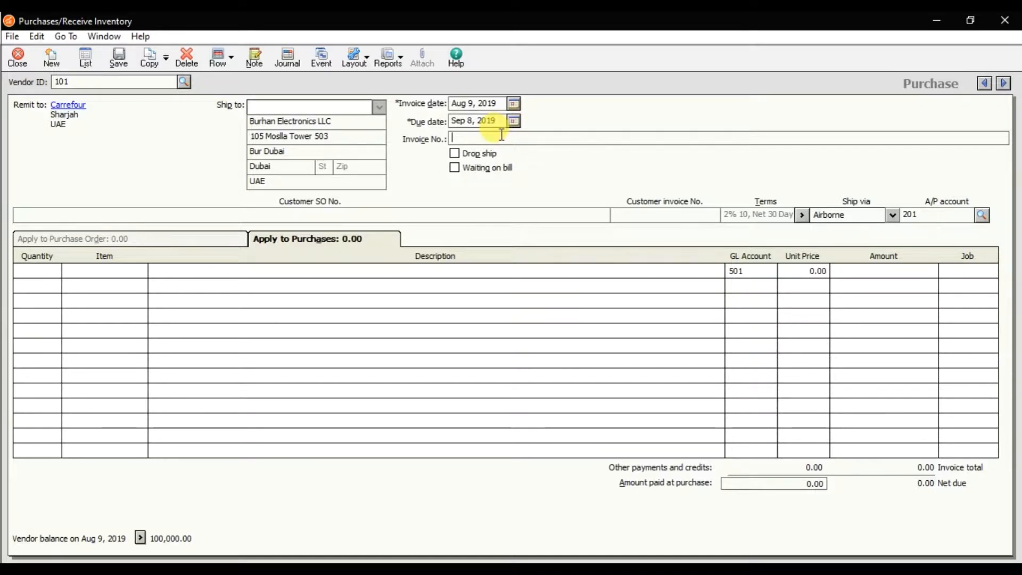
pyautogui.write('3626')
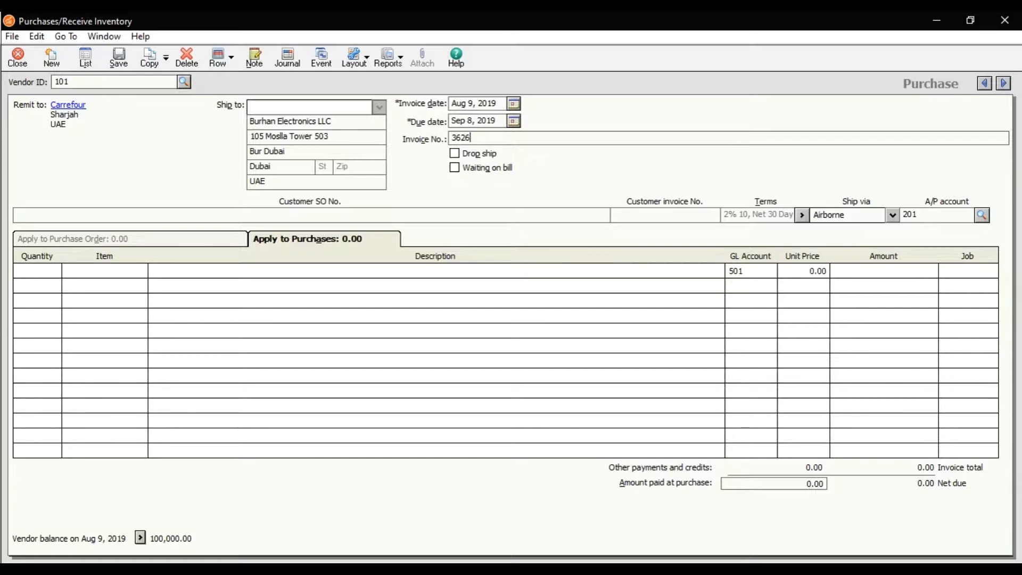
# Add 10 units of item 1000 (Keyboard) to the bill, save it and close the purchase entry
pyautogui.click(36, 273)
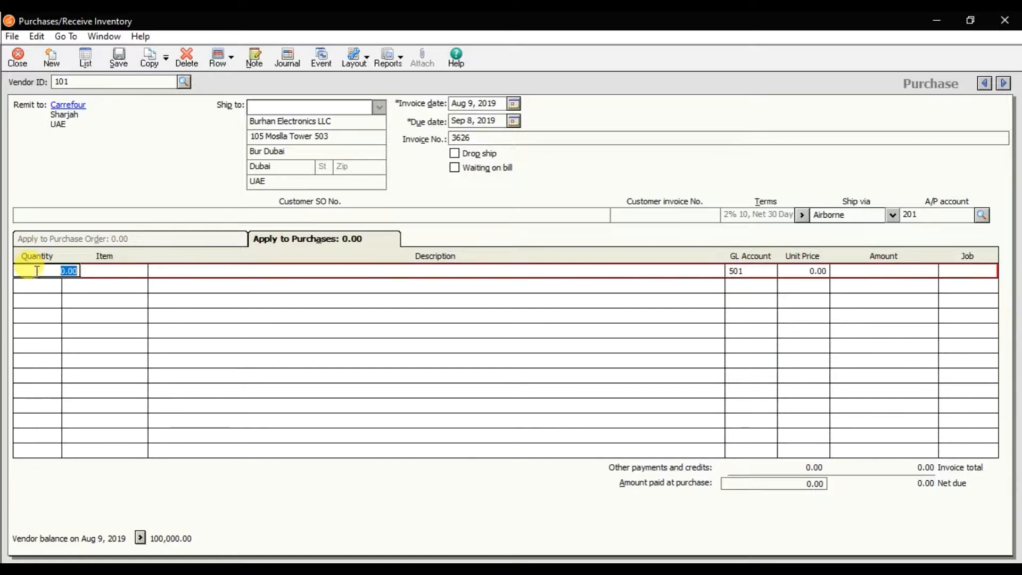
pyautogui.write('10')
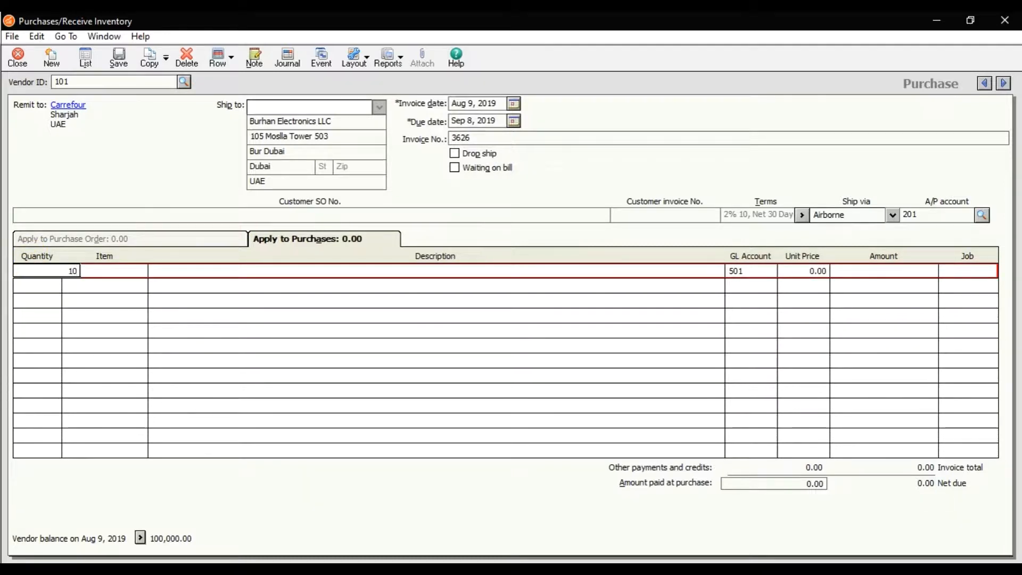
pyautogui.press('Tab')
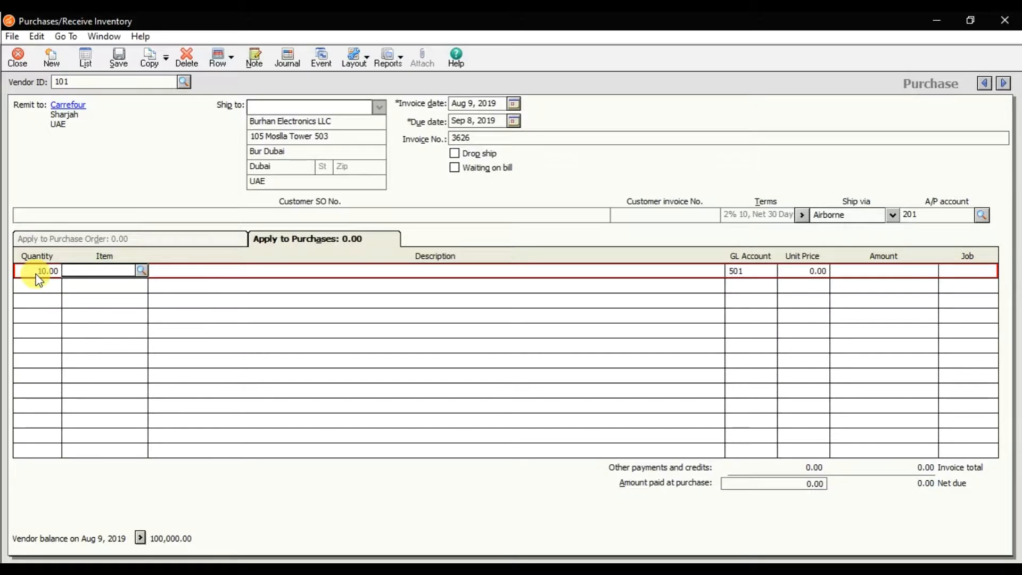
pyautogui.click(142, 271)
pyautogui.doubleClick(171, 284)
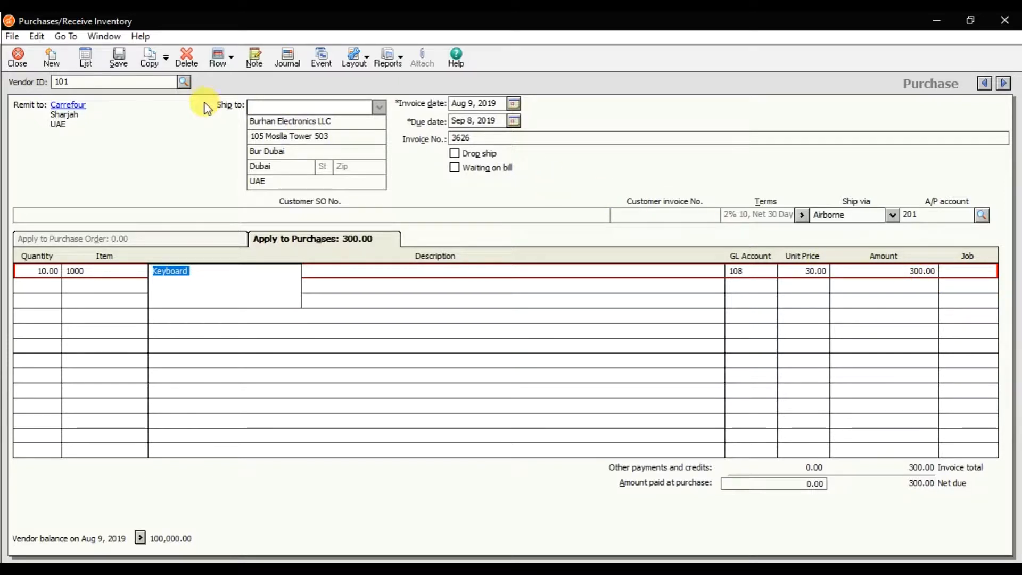
pyautogui.click(125, 53)
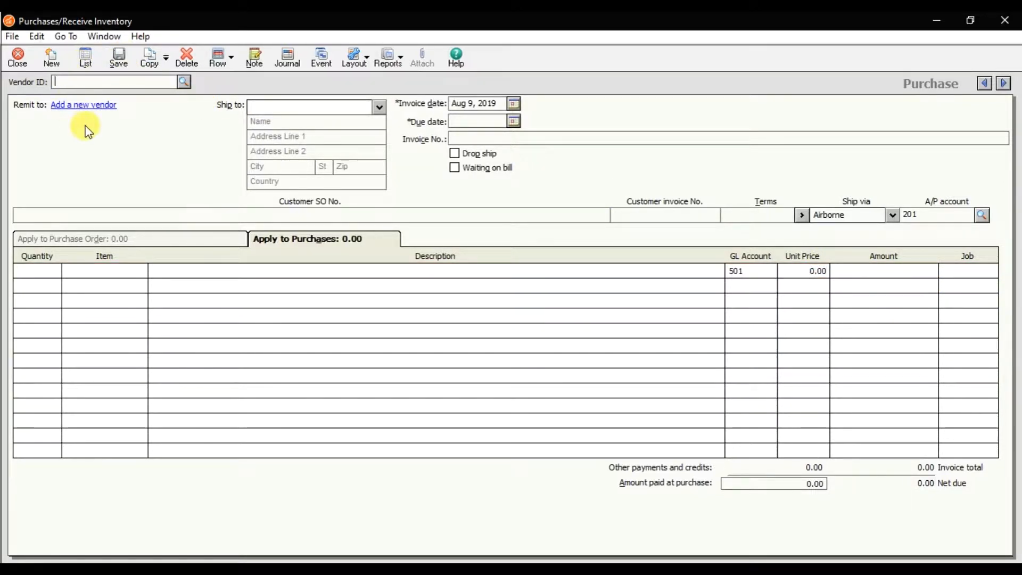
pyautogui.click(16, 67)
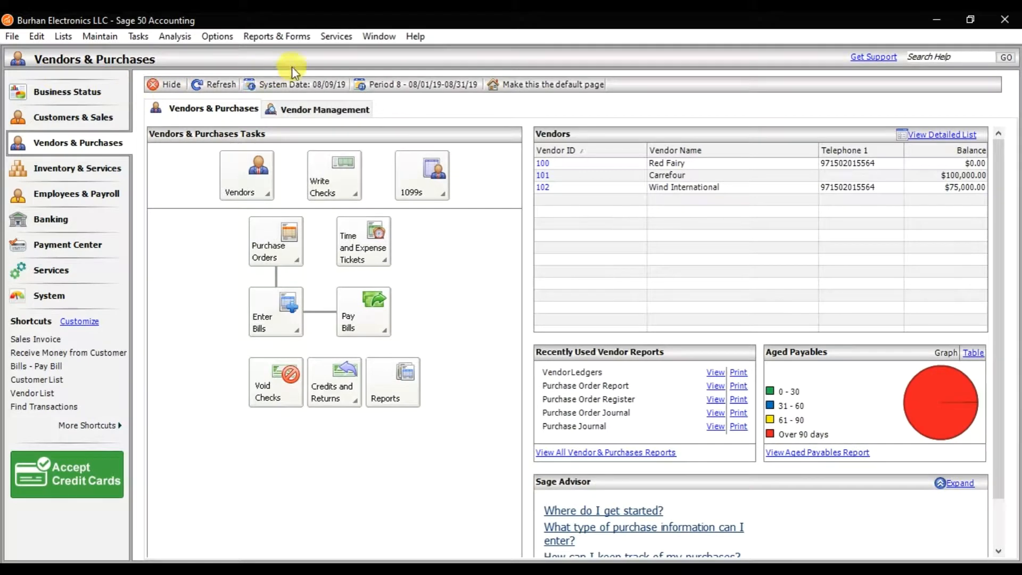
# Display the Vendor Ledgers report from the accounts payable reports
pyautogui.click(292, 36)
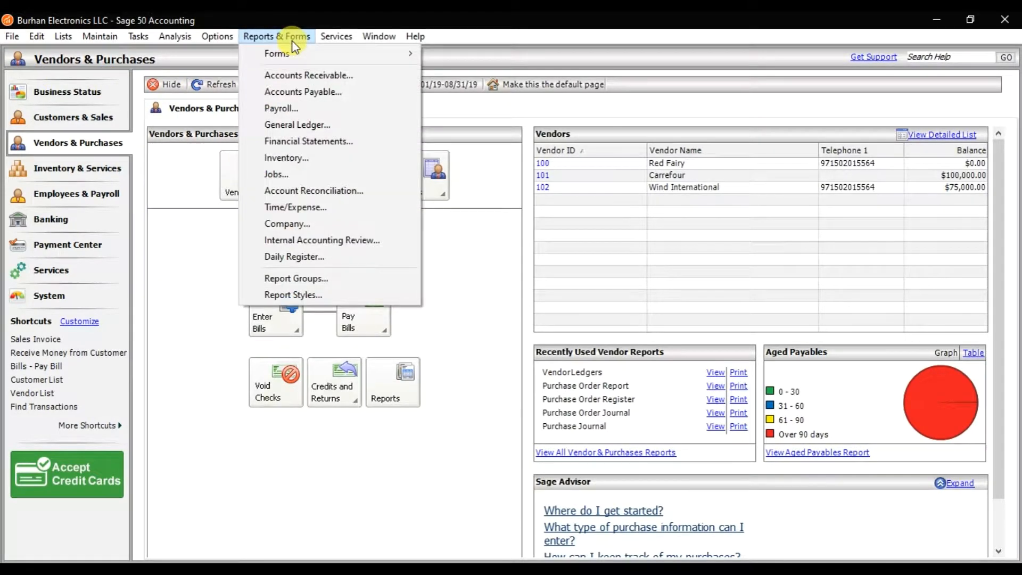
pyautogui.click(307, 92)
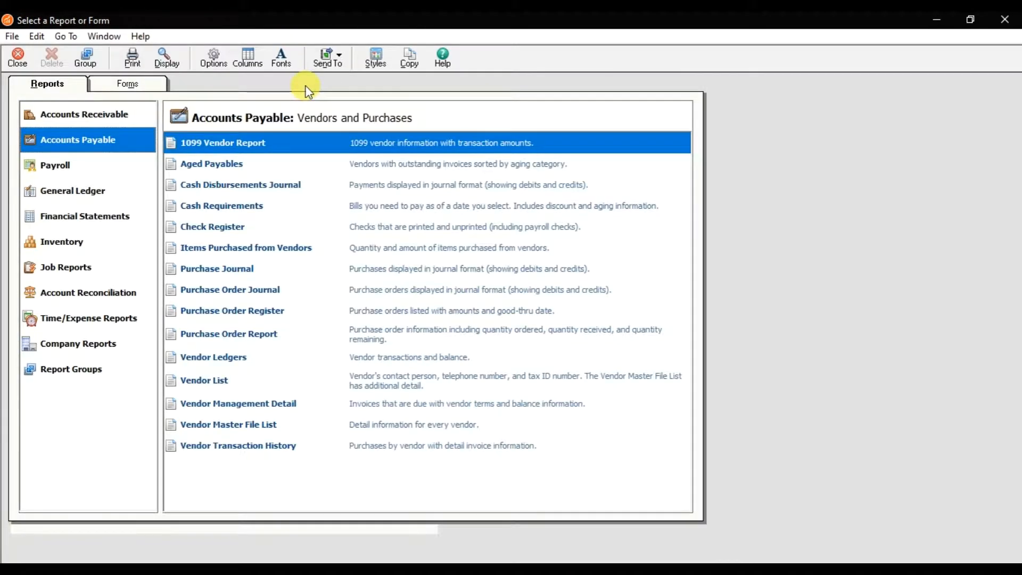
pyautogui.doubleClick(230, 361)
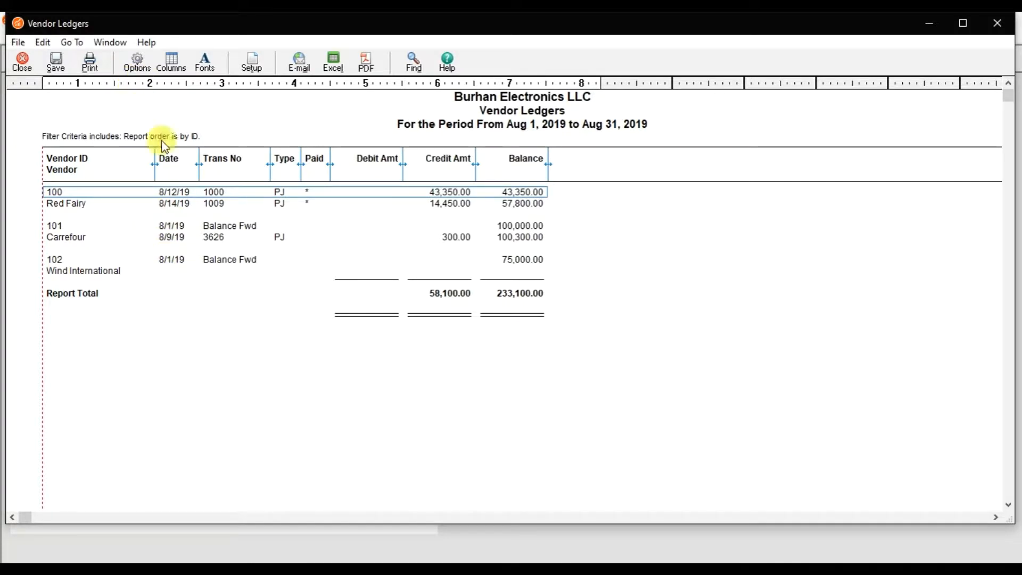
# Filter the Vendor Ledgers report by vendor ID to show only vendor 101 (Carrefour), and review its transactions
pyautogui.click(137, 62)
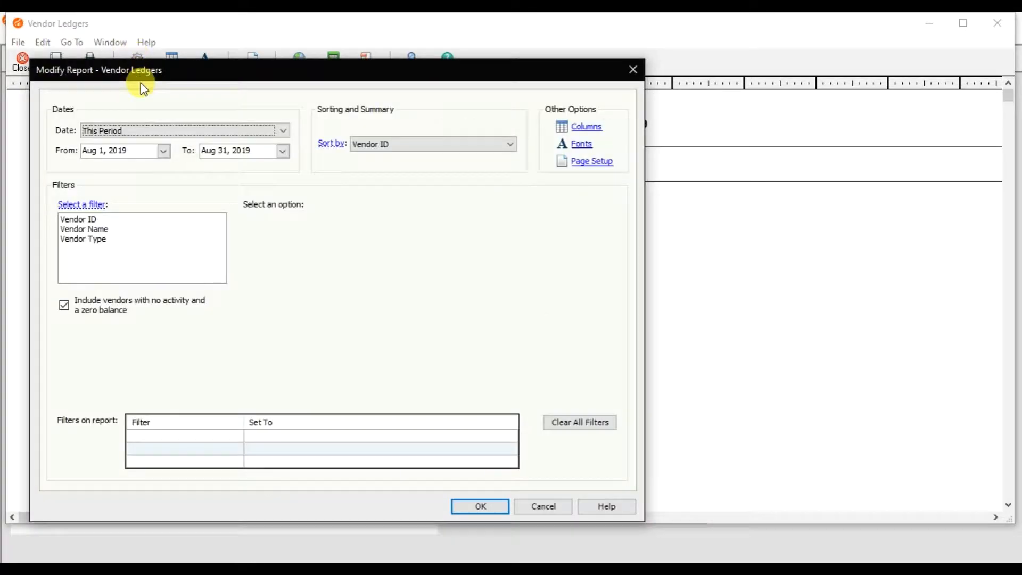
pyautogui.click(150, 132)
pyautogui.click(152, 133)
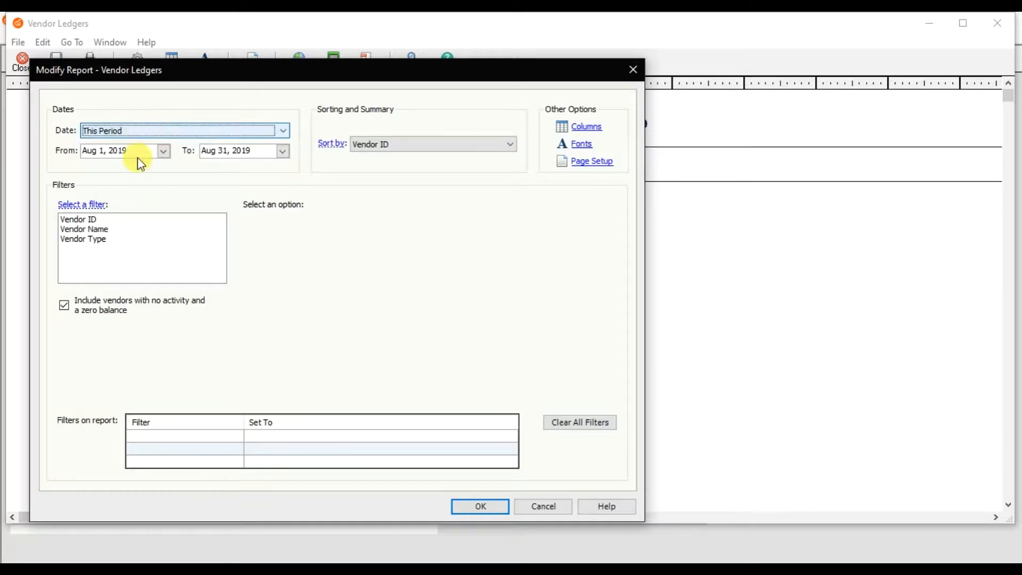
pyautogui.click(119, 220)
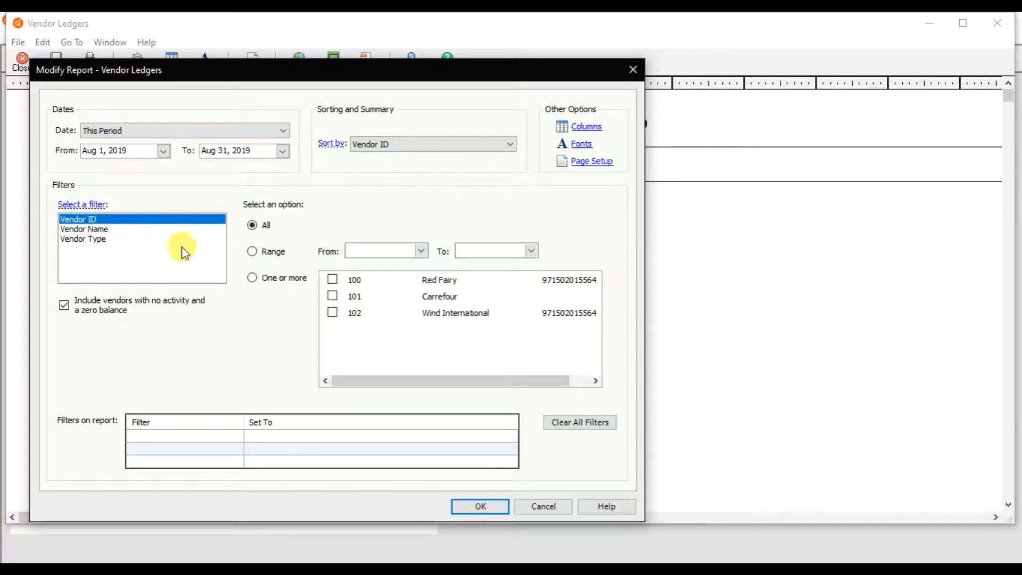
pyautogui.click(331, 298)
pyautogui.click(481, 507)
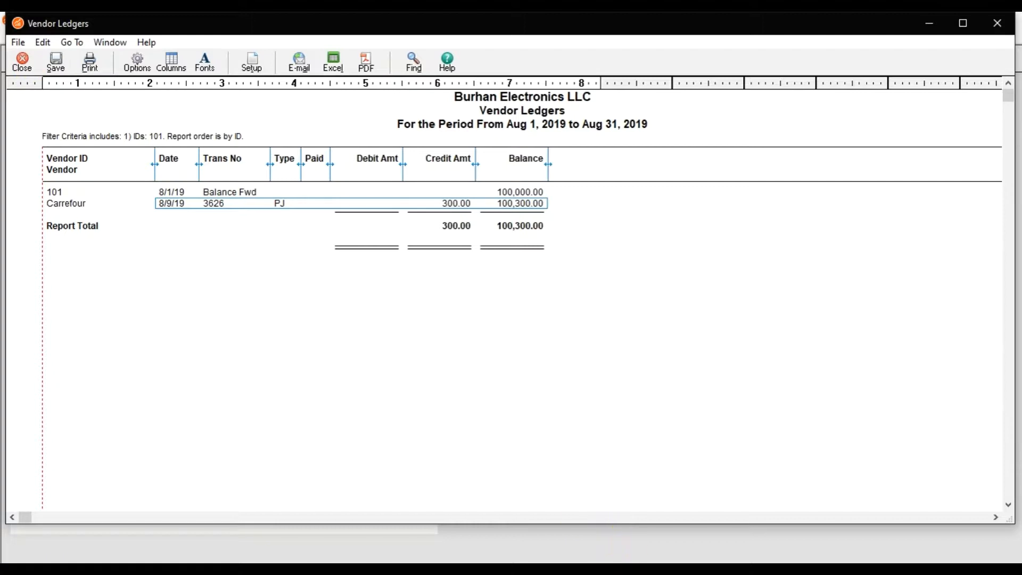
pyautogui.click(493, 504)
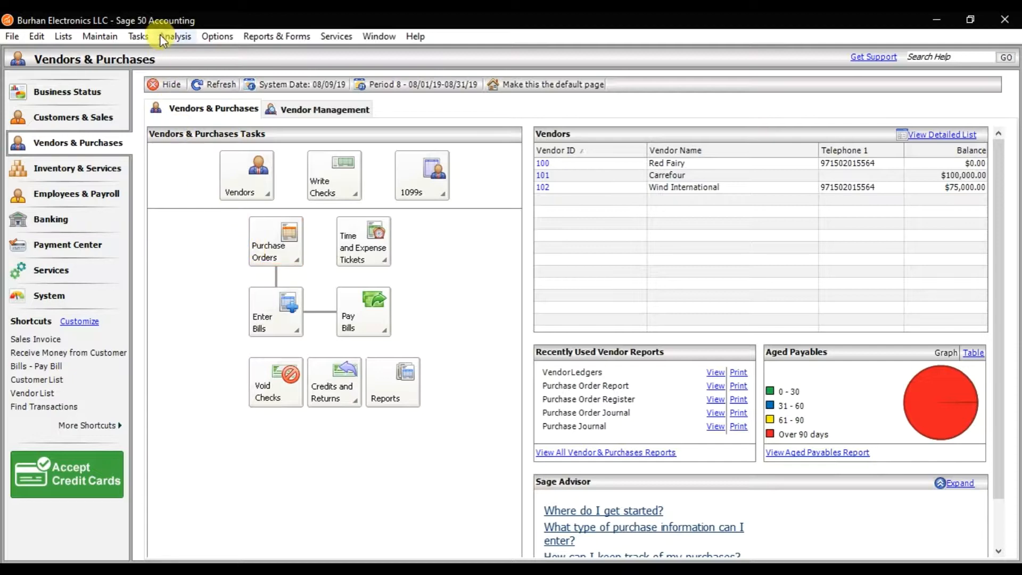
# Start a new payment to vendor 101 (Carrefour) with check/reference number 987456
pyautogui.click(138, 36)
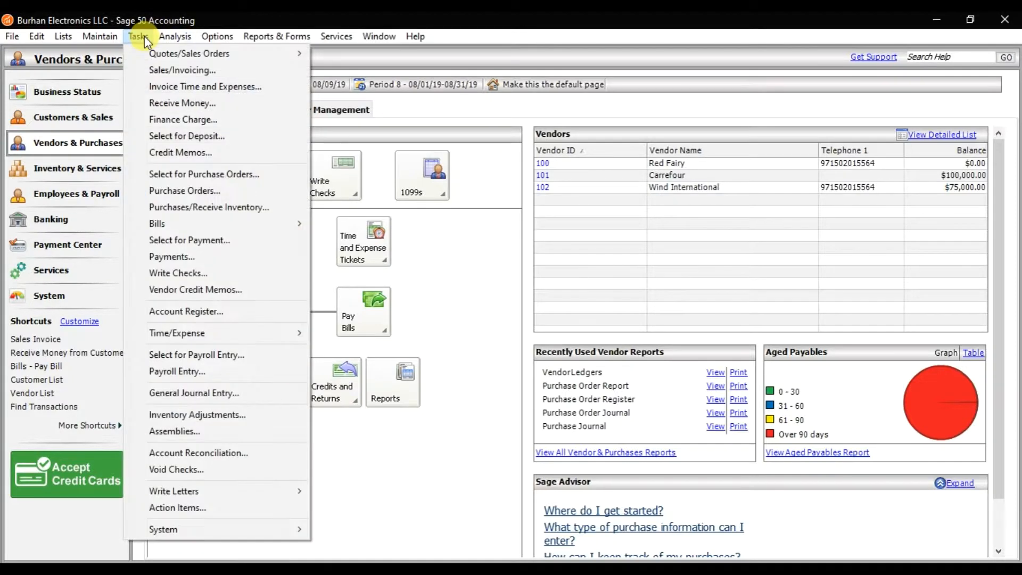
pyautogui.click(190, 258)
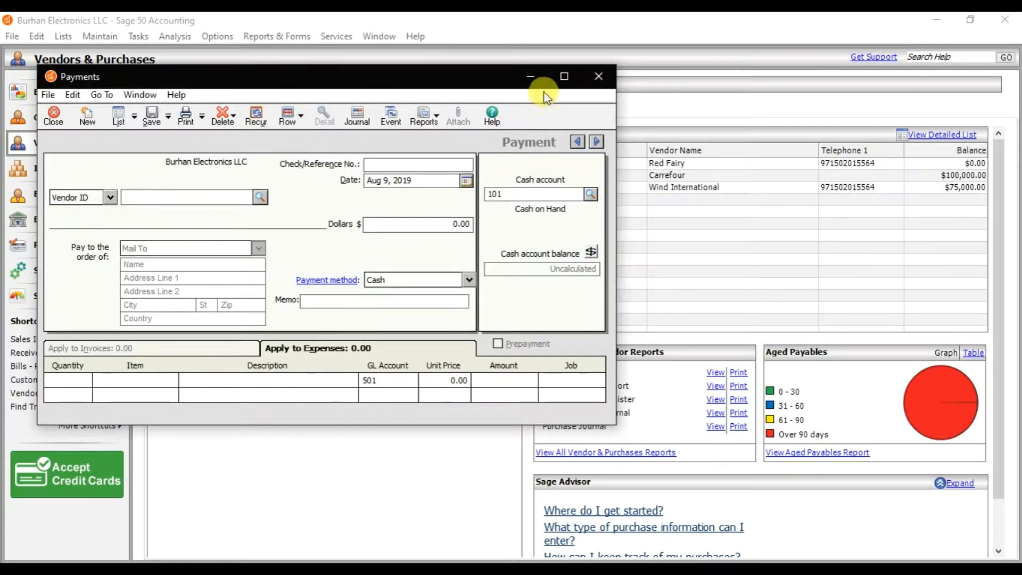
pyautogui.click(560, 78)
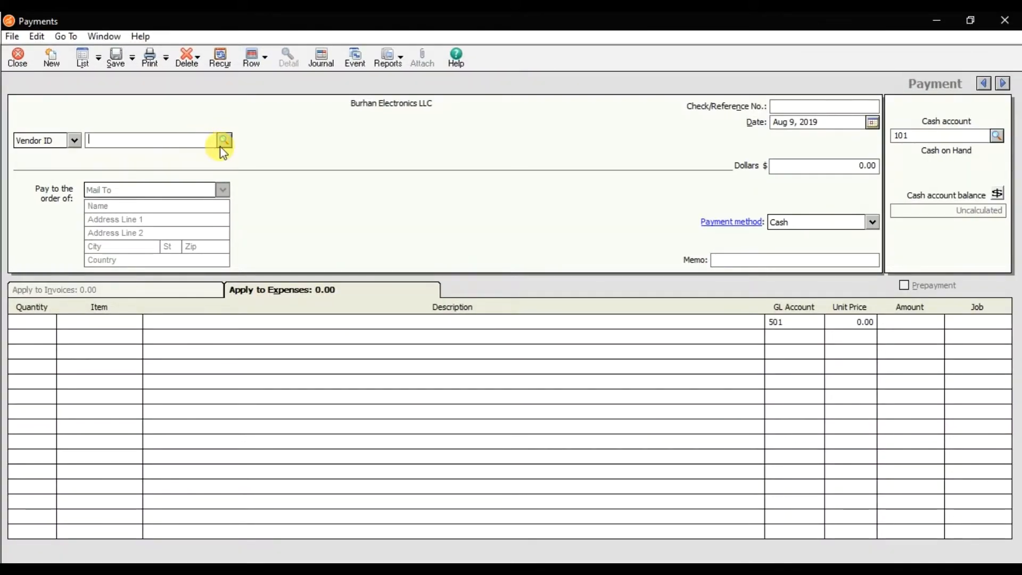
pyautogui.click(224, 139)
pyautogui.doubleClick(213, 163)
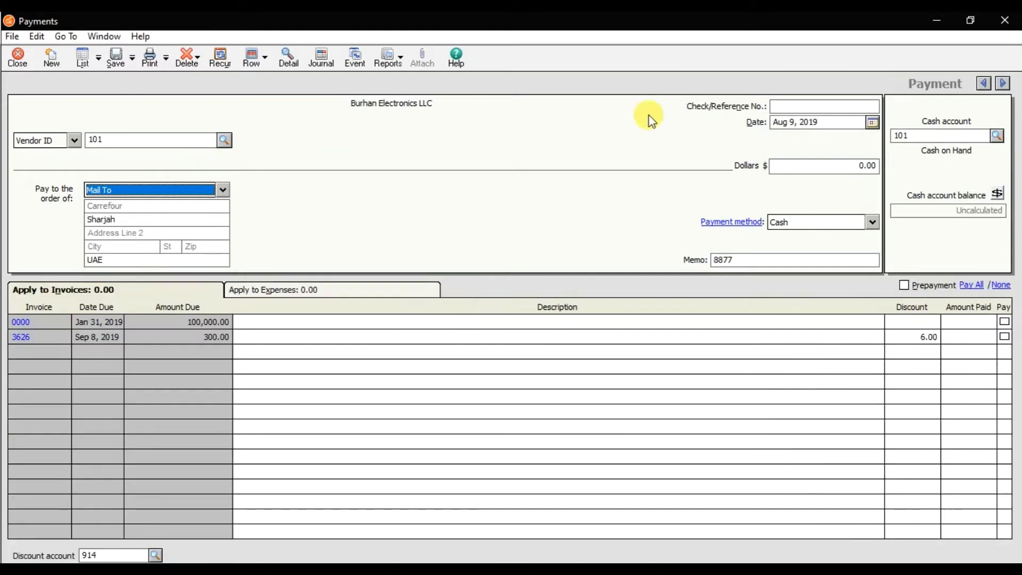
pyautogui.click(792, 105)
pyautogui.write('987456')
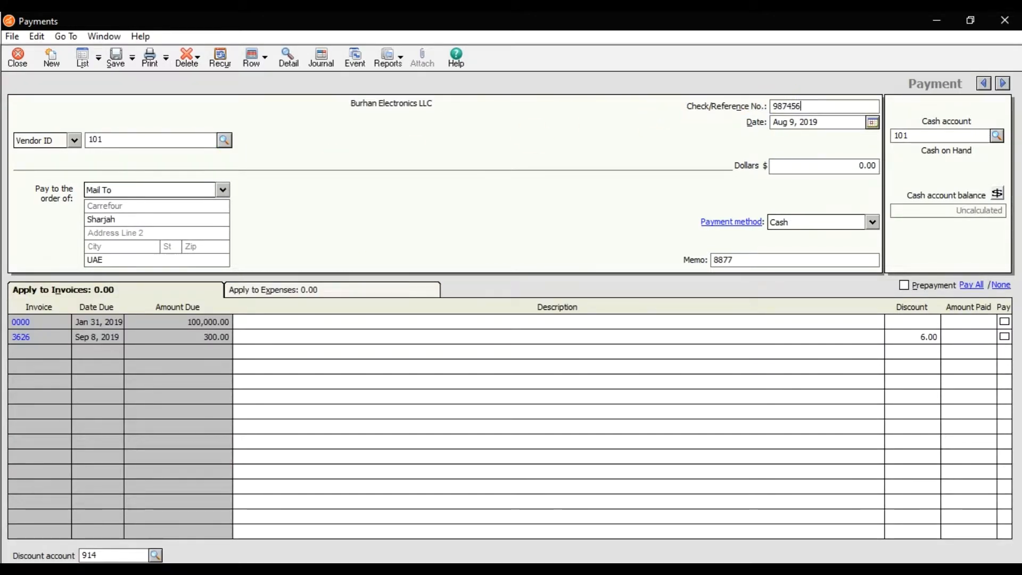
# Date the payment Aug 12, 2019, with payment method Check and cash account 106 (Dubai Islamic Bank)
pyautogui.click(872, 123)
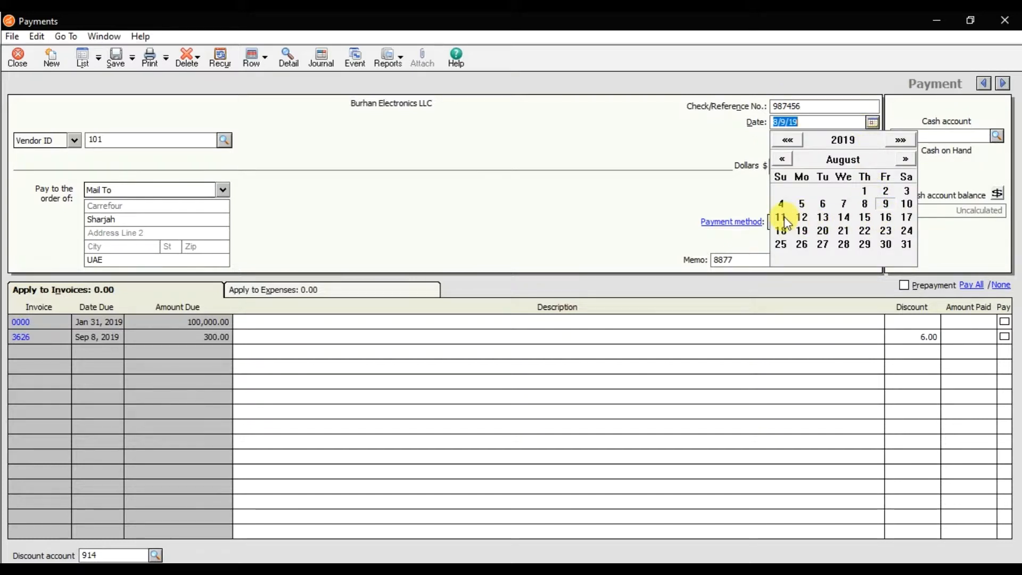
pyautogui.click(802, 217)
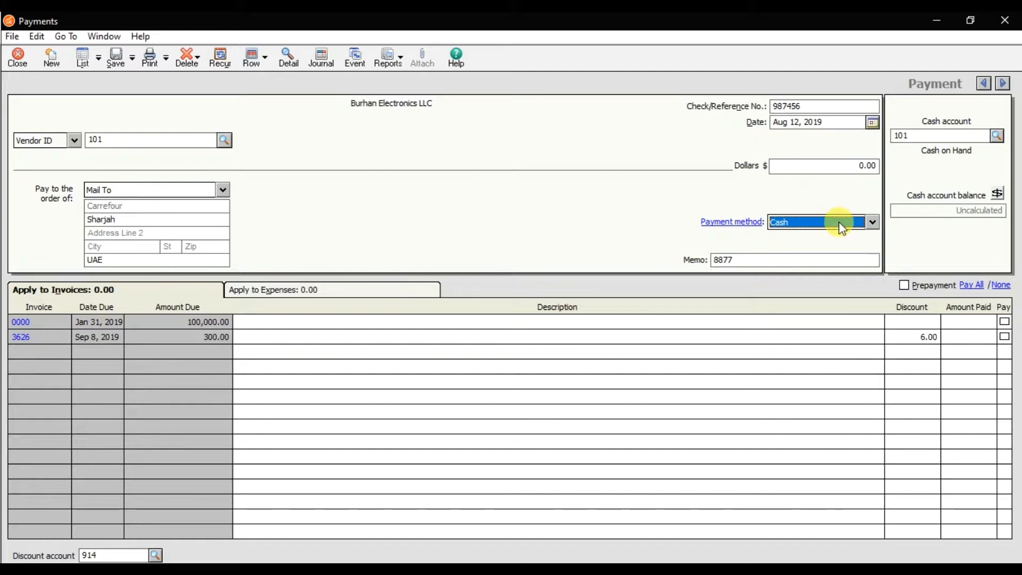
pyautogui.click(867, 223)
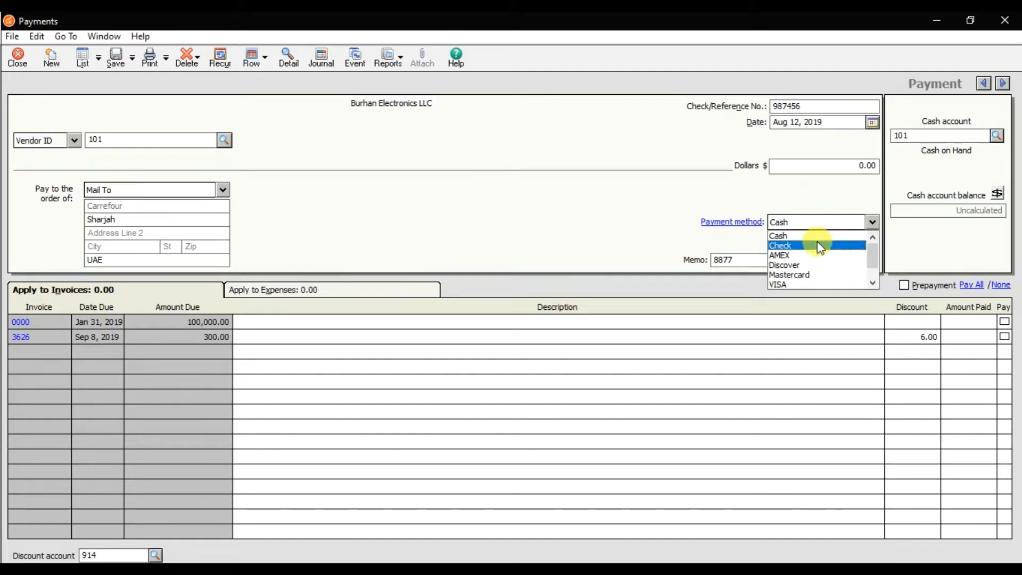
pyautogui.click(821, 246)
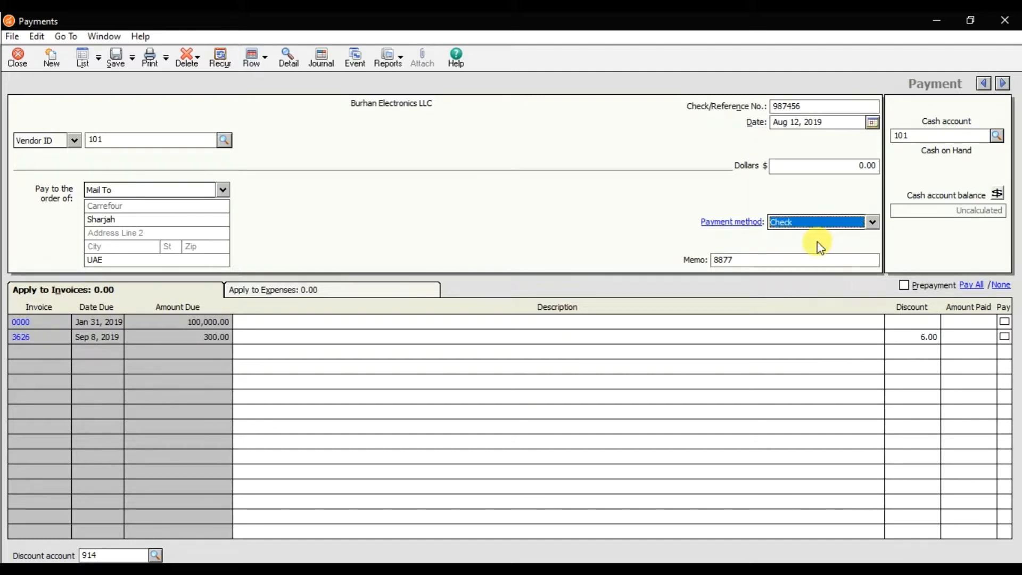
pyautogui.click(997, 136)
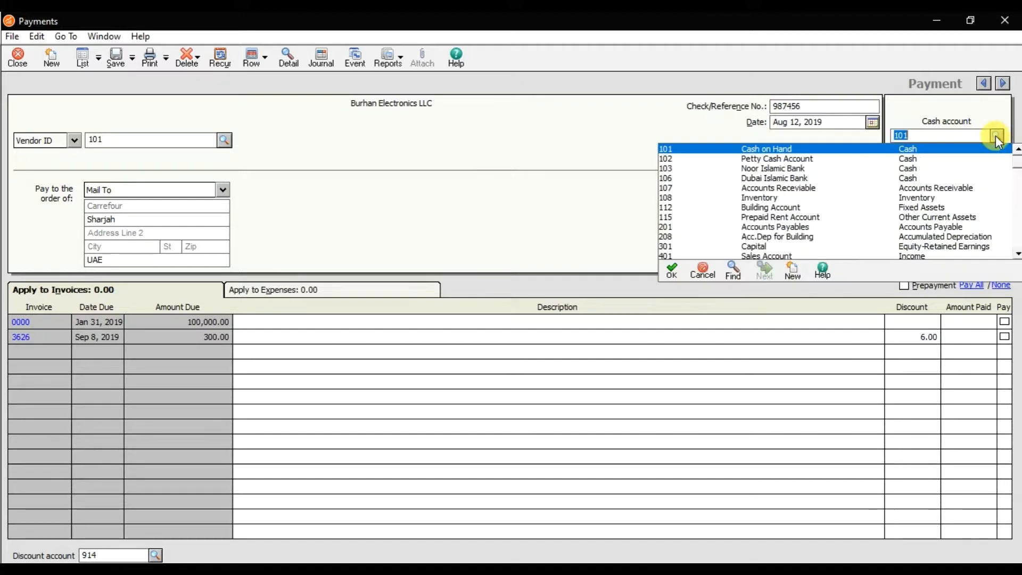
pyautogui.doubleClick(794, 179)
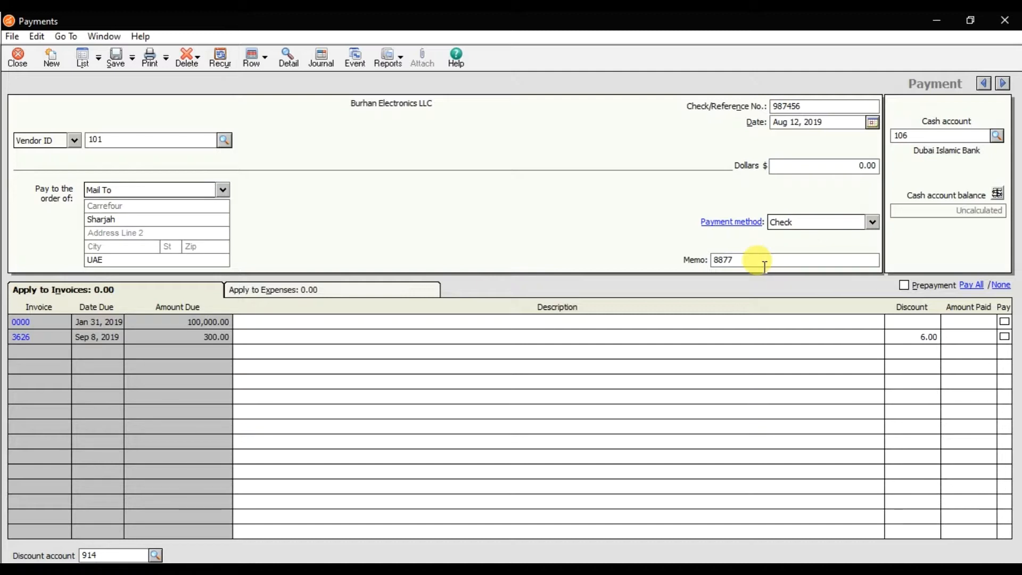
# Apply a partial payment of 250.00 to invoice 3626
pyautogui.click(176, 324)
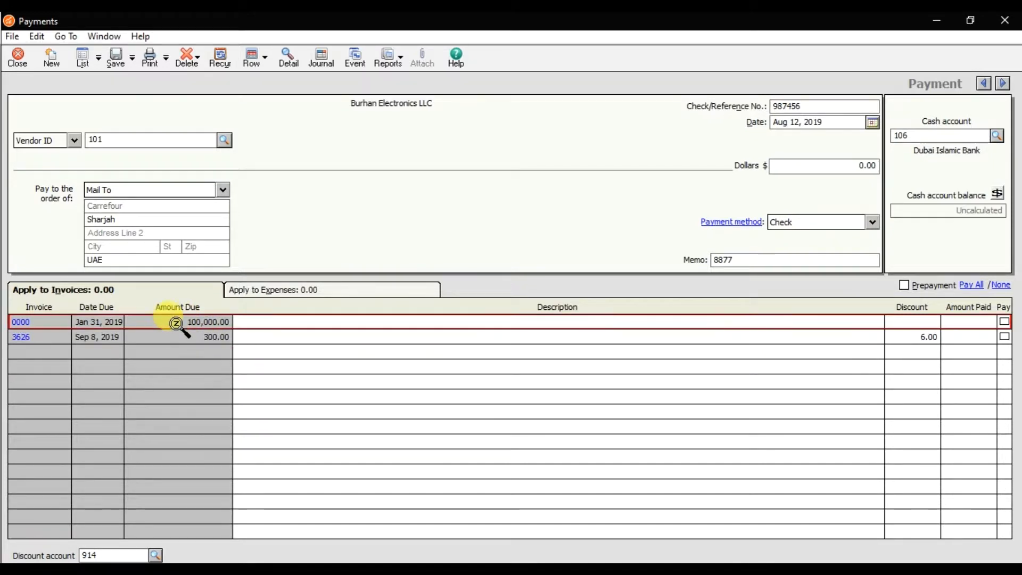
pyautogui.click(182, 336)
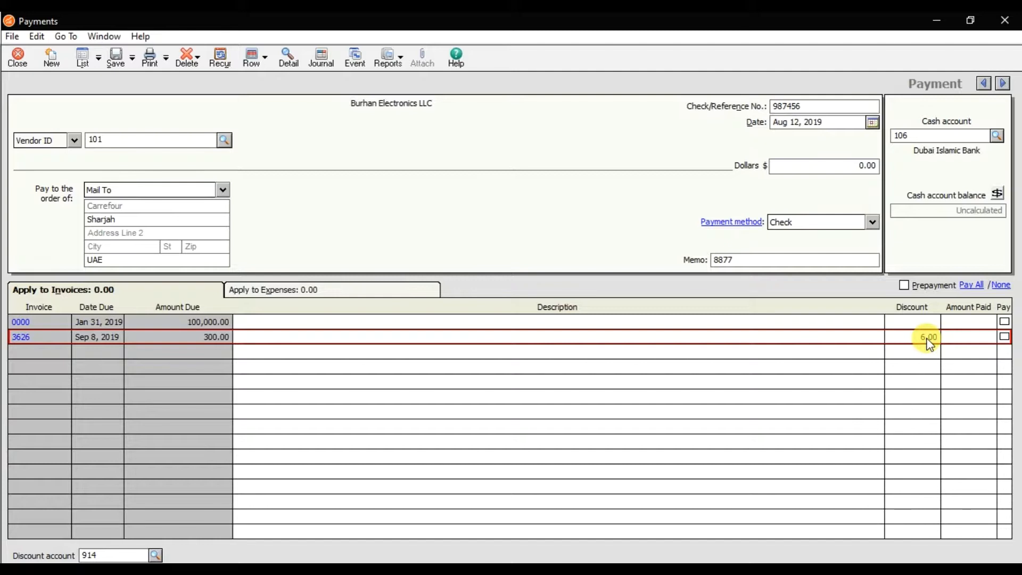
pyautogui.click(1003, 337)
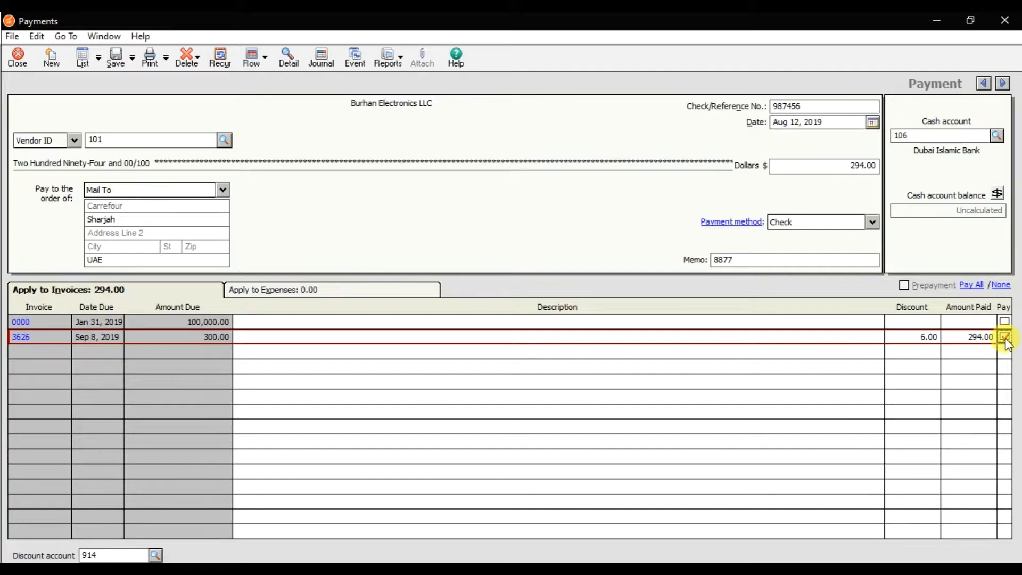
pyautogui.click(1006, 339)
pyautogui.click(979, 338)
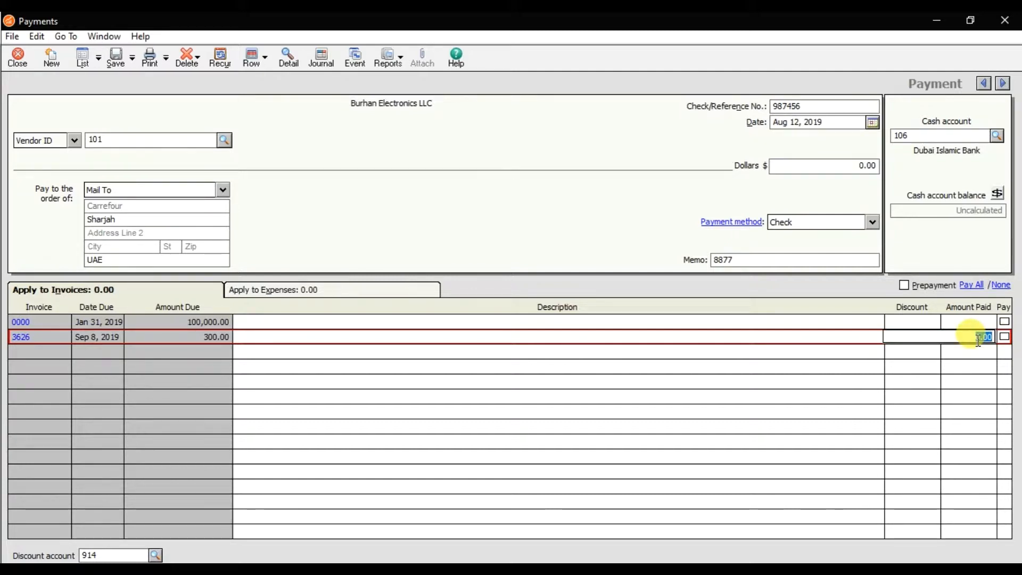
pyautogui.write('250')
pyautogui.press('Tab')
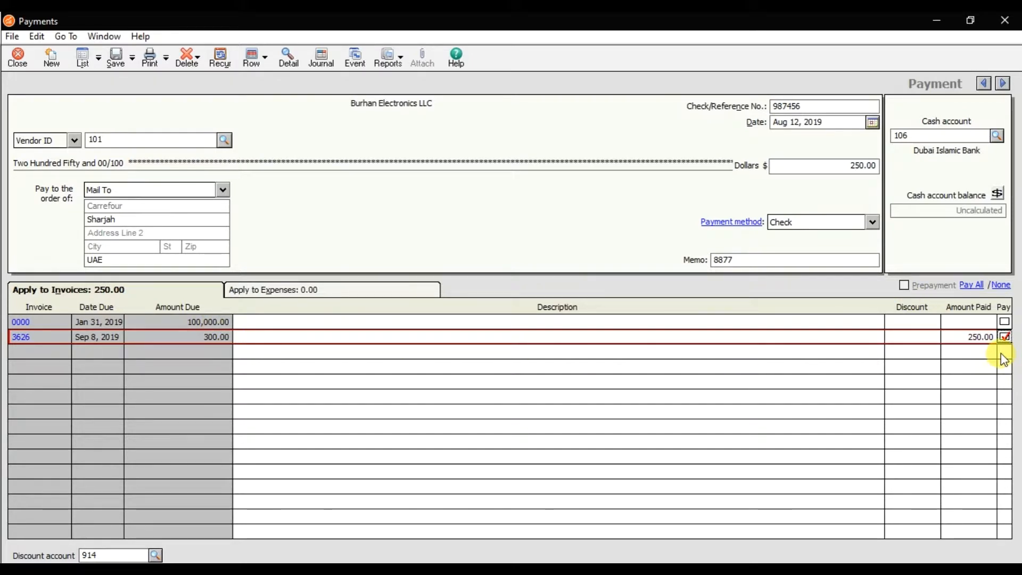
# Save the Carrefour payment and close the Payments window
pyautogui.click(121, 56)
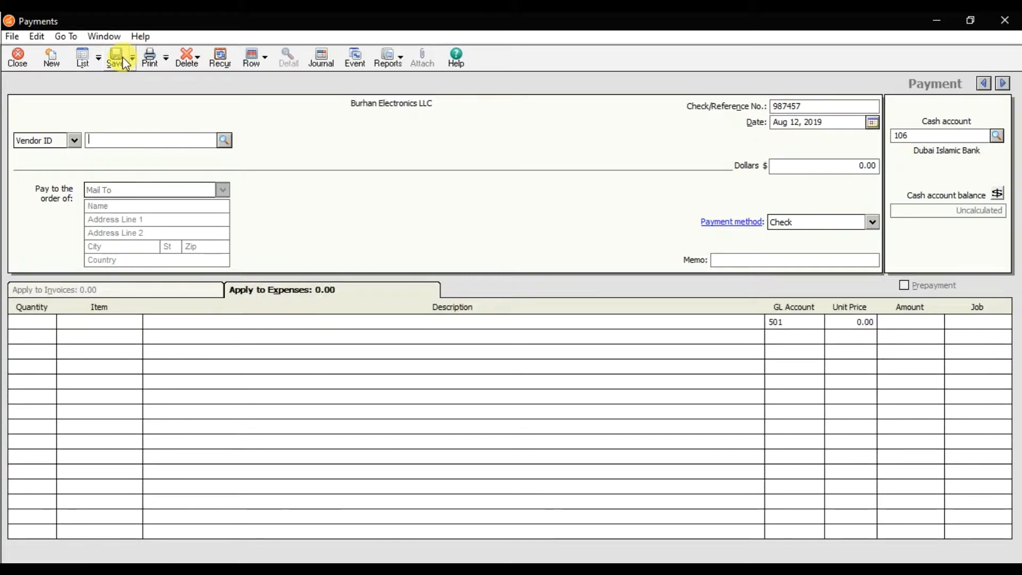
pyautogui.click(20, 58)
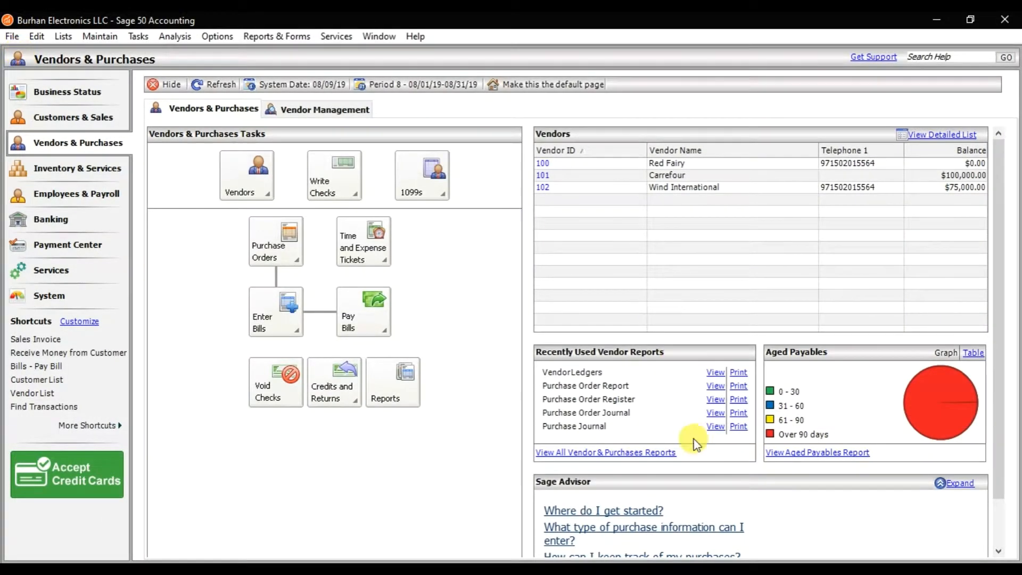
# Switch to the open Vendor Ledgers report and review the invoice 3626 and payment 987456 lines for vendor 101
pyautogui.click(650, 569)
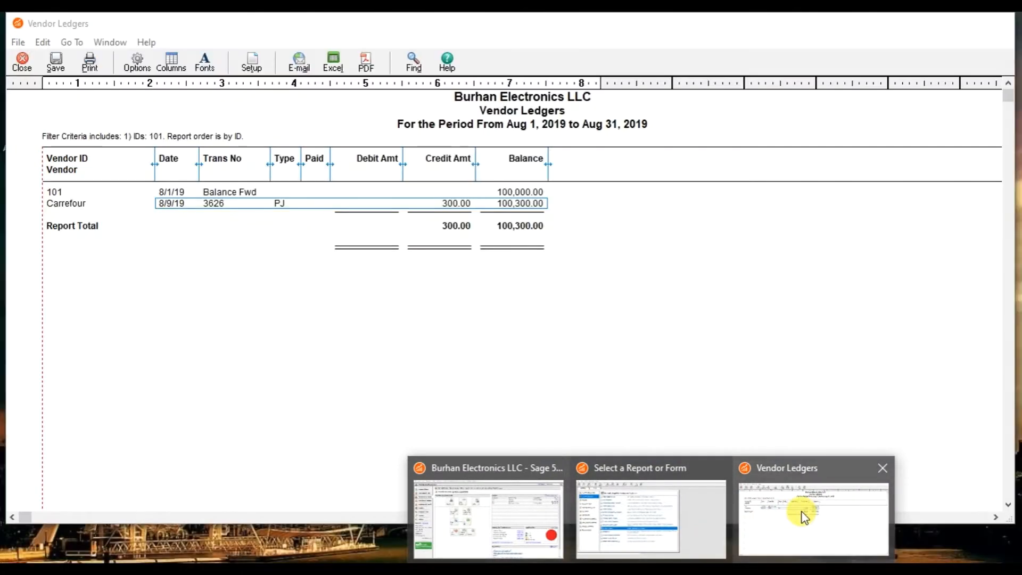
pyautogui.click(804, 517)
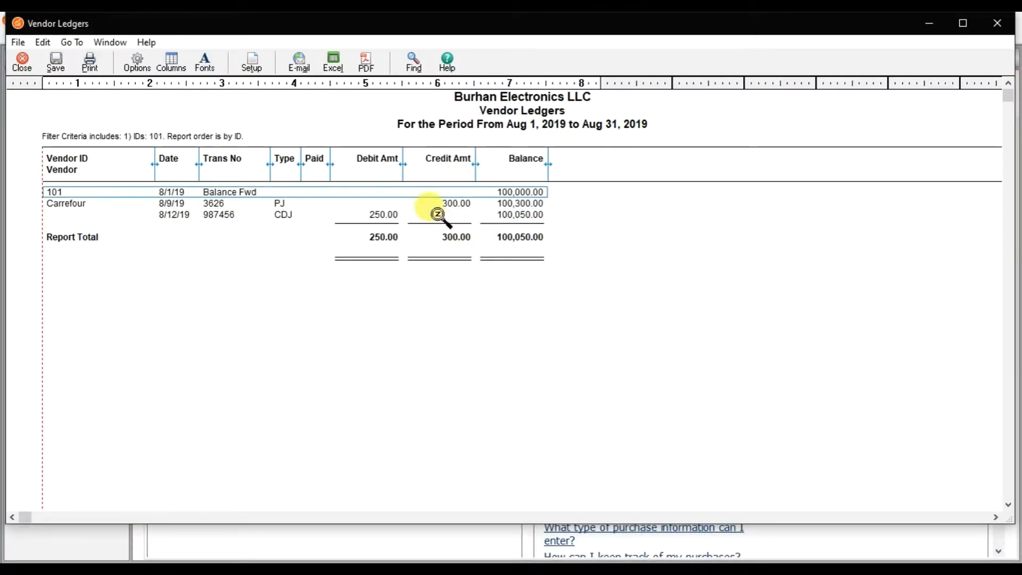
pyautogui.click(453, 204)
pyautogui.click(383, 217)
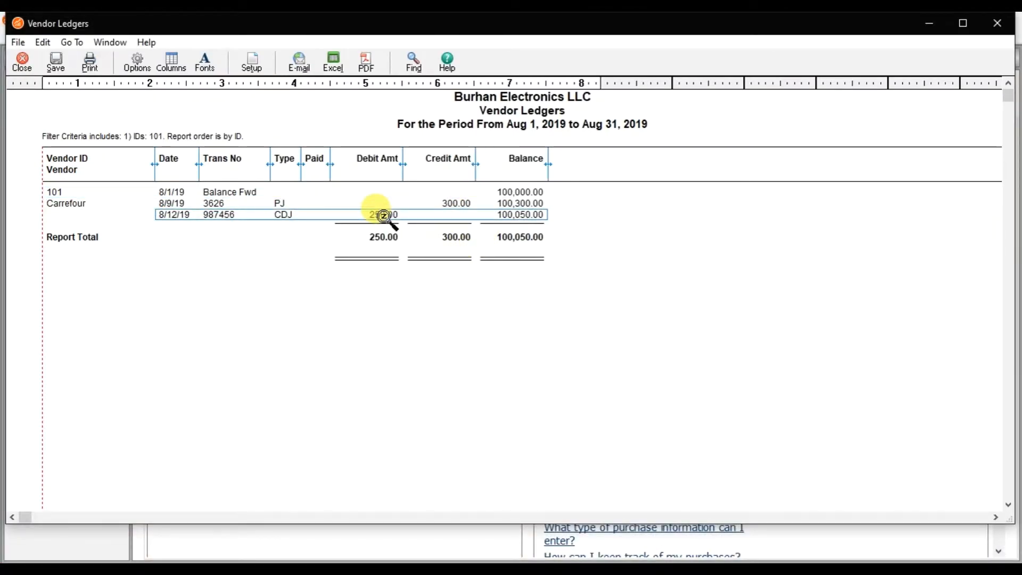
pyautogui.click(453, 204)
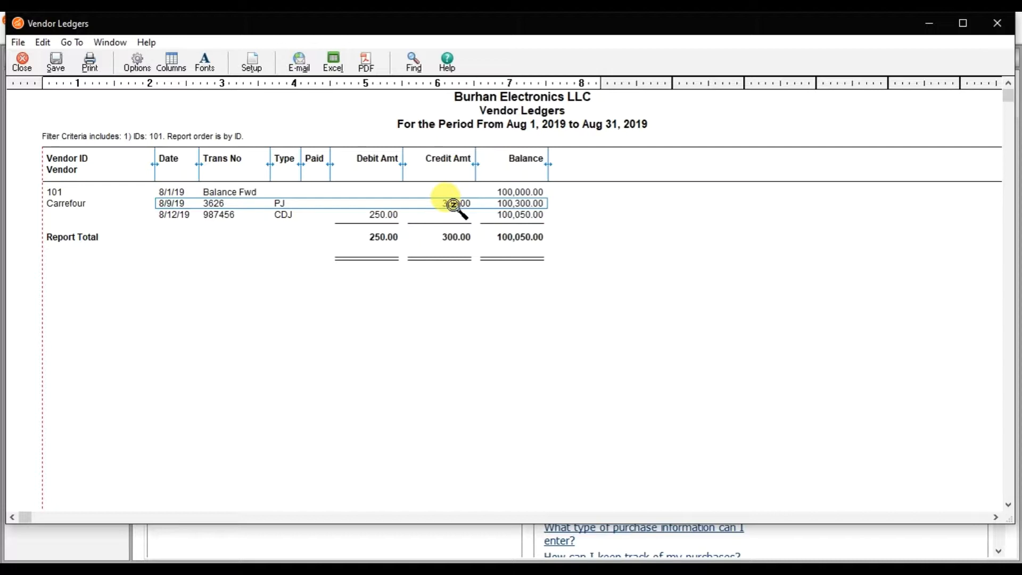
# Return to the main window, open Purchases/Receive Inventory and browse back through the previously recorded purchases
pyautogui.click(659, 570)
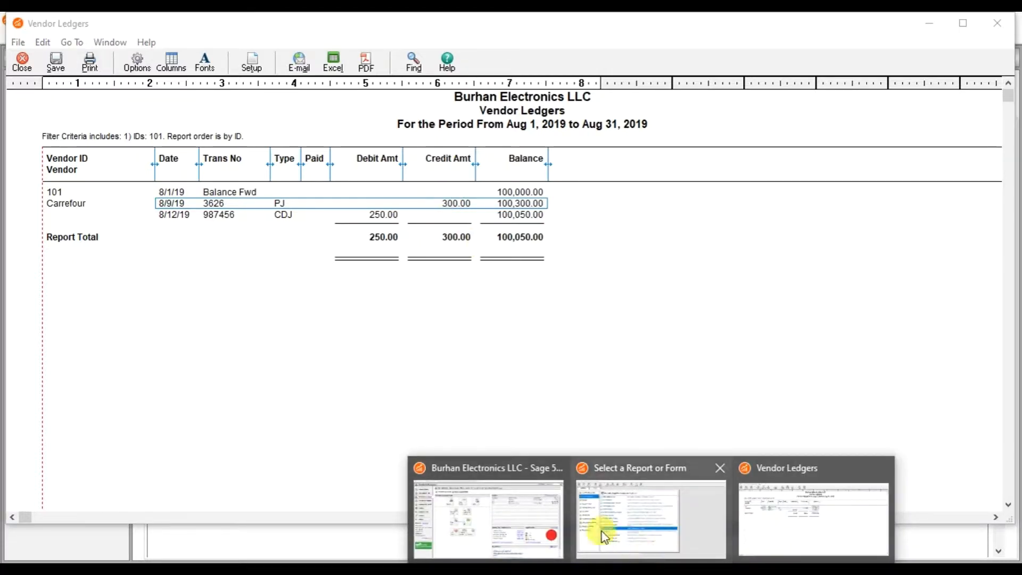
pyautogui.click(509, 508)
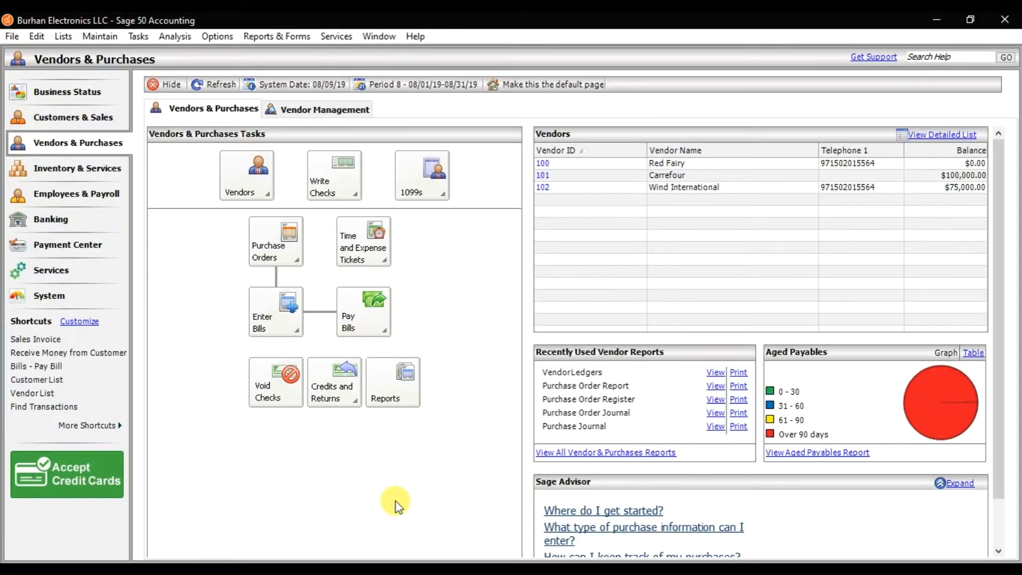
pyautogui.click(139, 37)
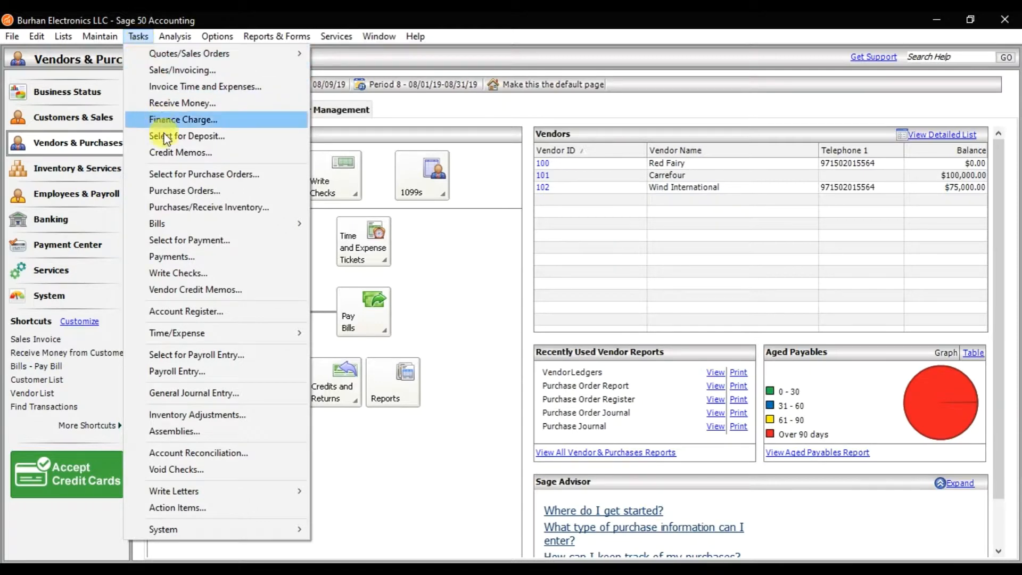
pyautogui.click(212, 209)
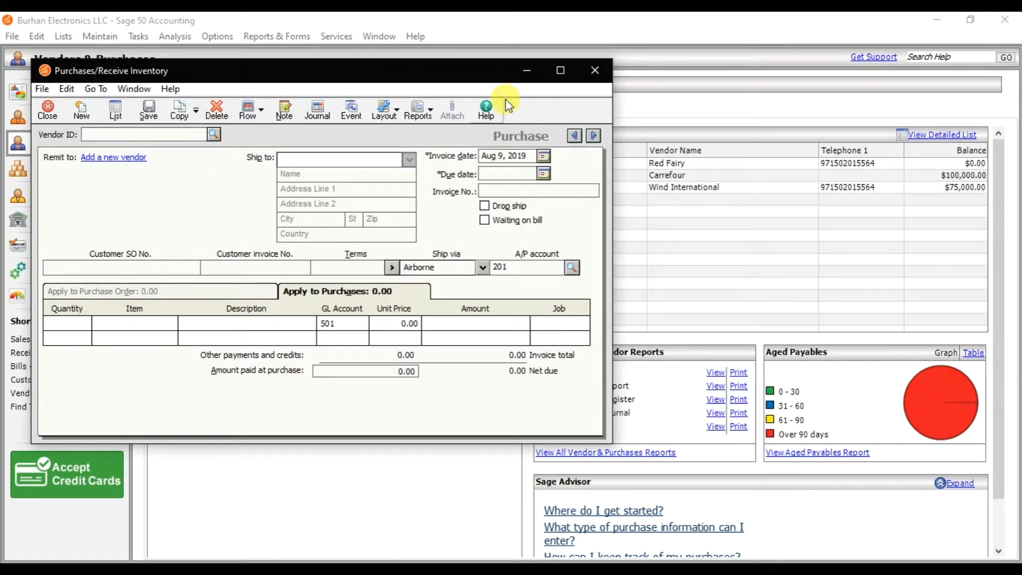
pyautogui.click(561, 71)
pyautogui.click(985, 83)
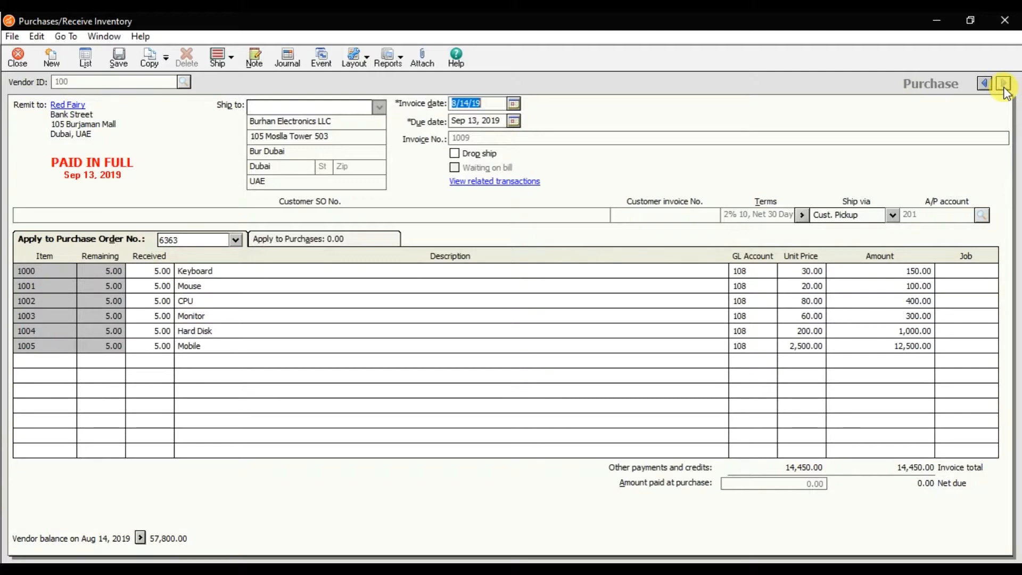
pyautogui.click(986, 85)
# Open the Purchase List for this period, check the payment statuses, and view vendor 101's invoice 3626
pyautogui.click(84, 59)
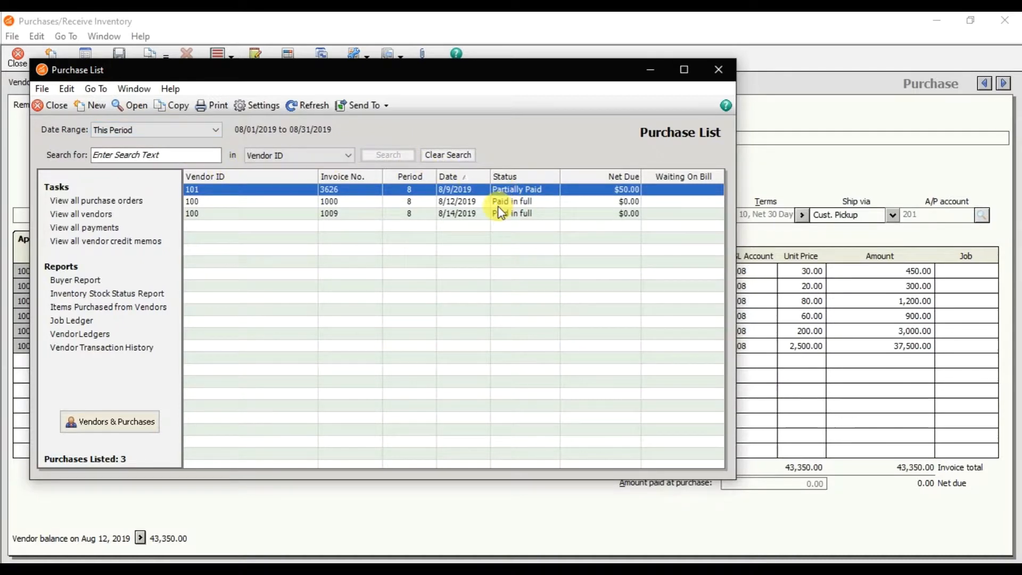
pyautogui.moveTo(475, 69); pyautogui.dragTo(496, 86)
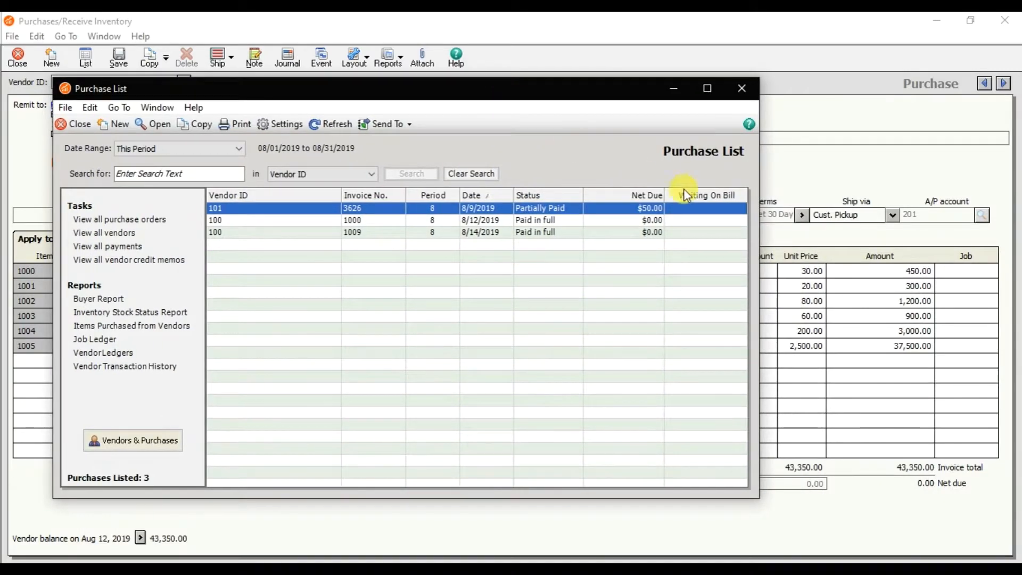
pyautogui.click(238, 150)
pyautogui.click(434, 150)
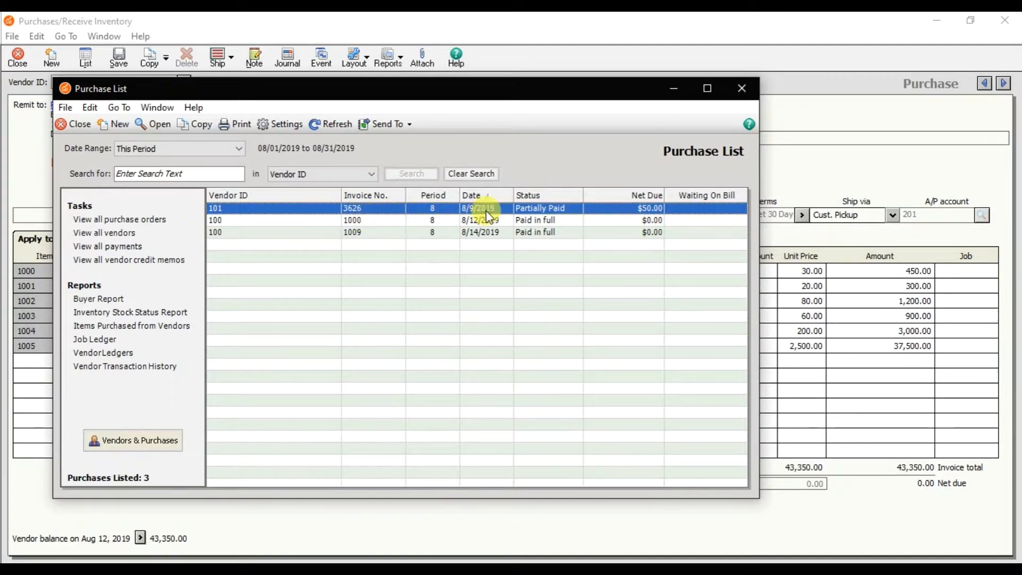
pyautogui.doubleClick(625, 212)
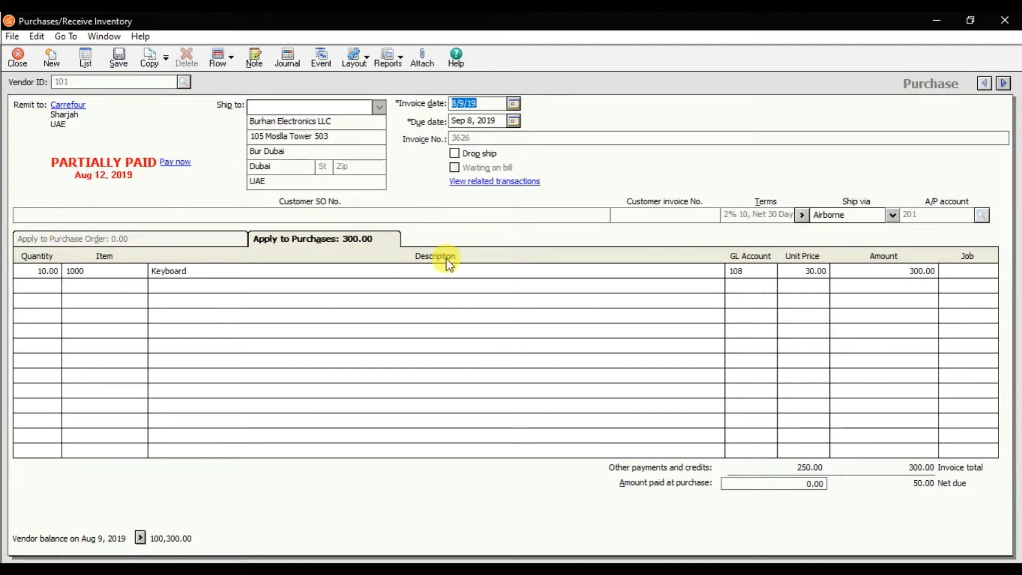
# Switch to the PowerPoint presentation to read the purchase return topics on slide 8, and return to Sage 50
pyautogui.click(407, 516)
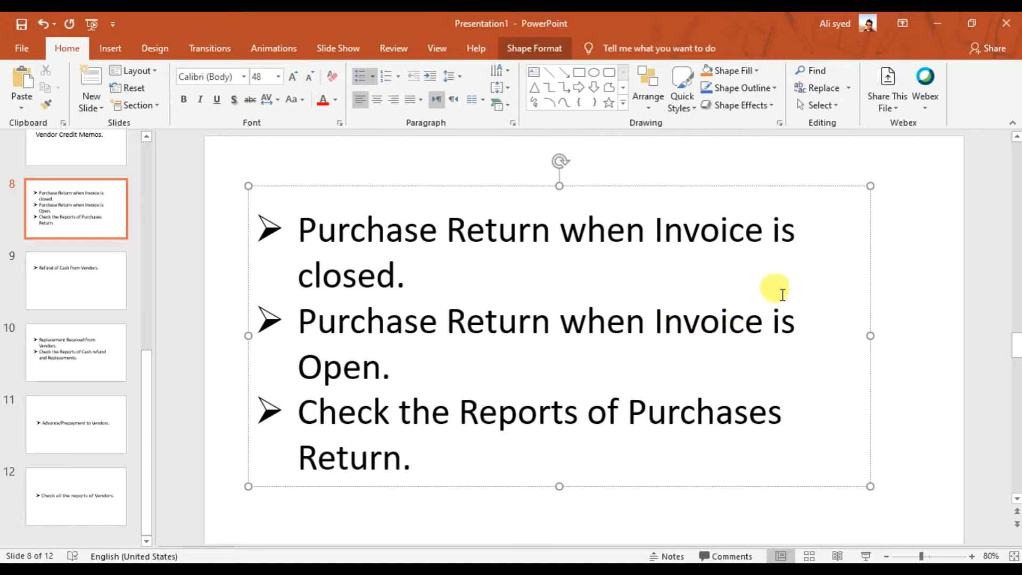
pyautogui.click(951, 25)
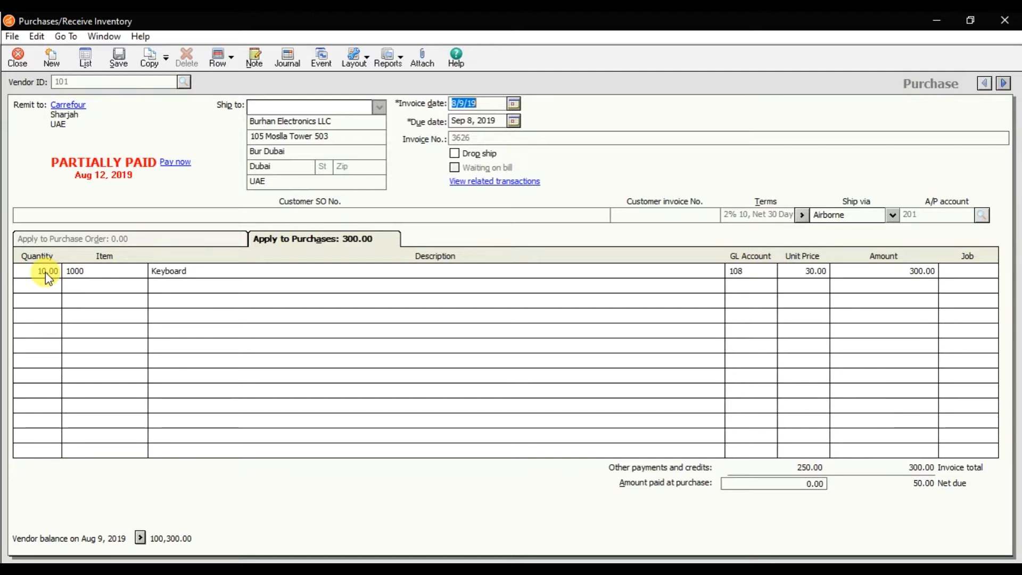
# Close the purchase invoice and Purchase List, and start a vendor credit memo for vendor 101 (Carrefour)
pyautogui.click(17, 67)
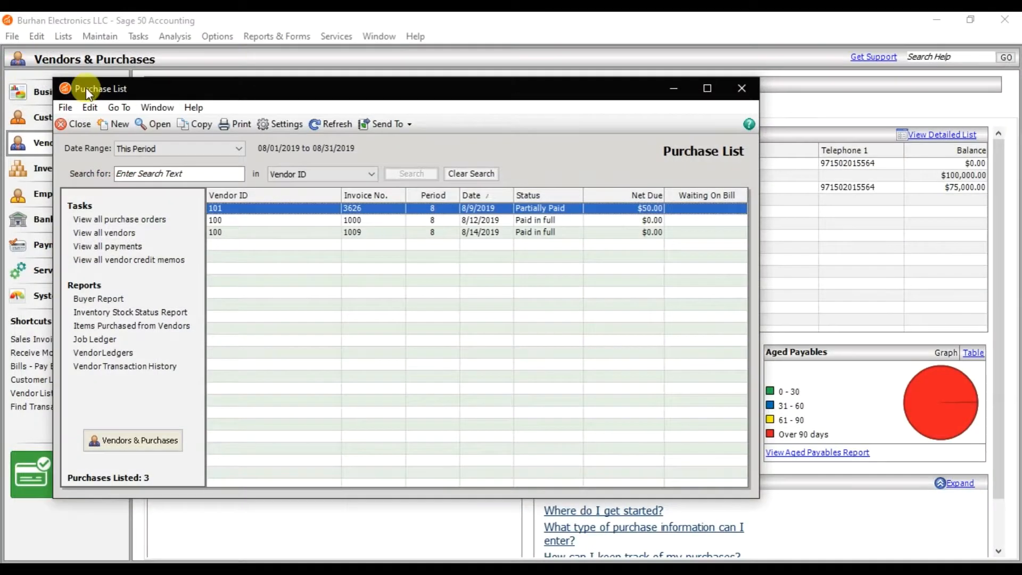
pyautogui.click(76, 124)
pyautogui.click(138, 36)
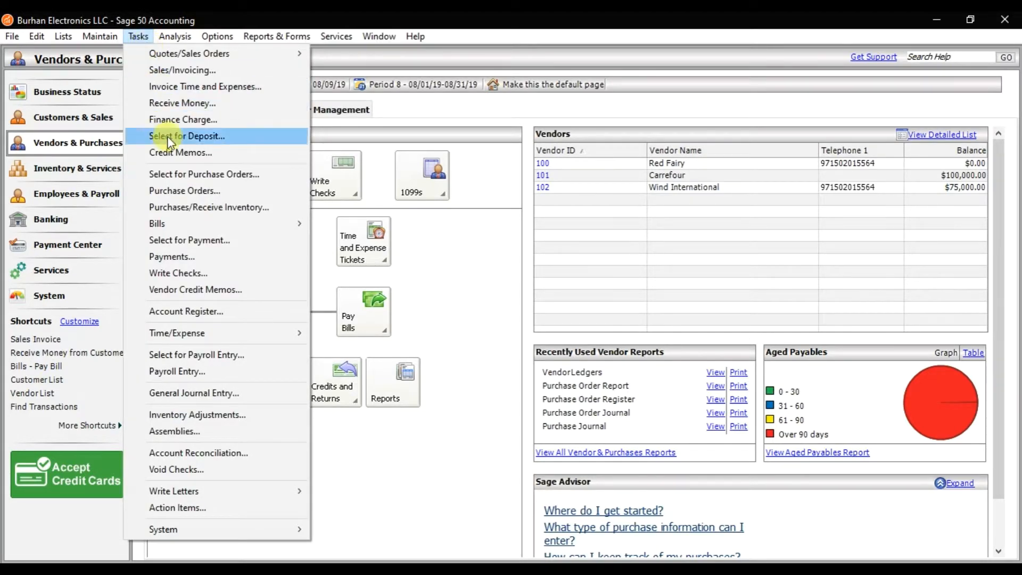
pyautogui.click(222, 291)
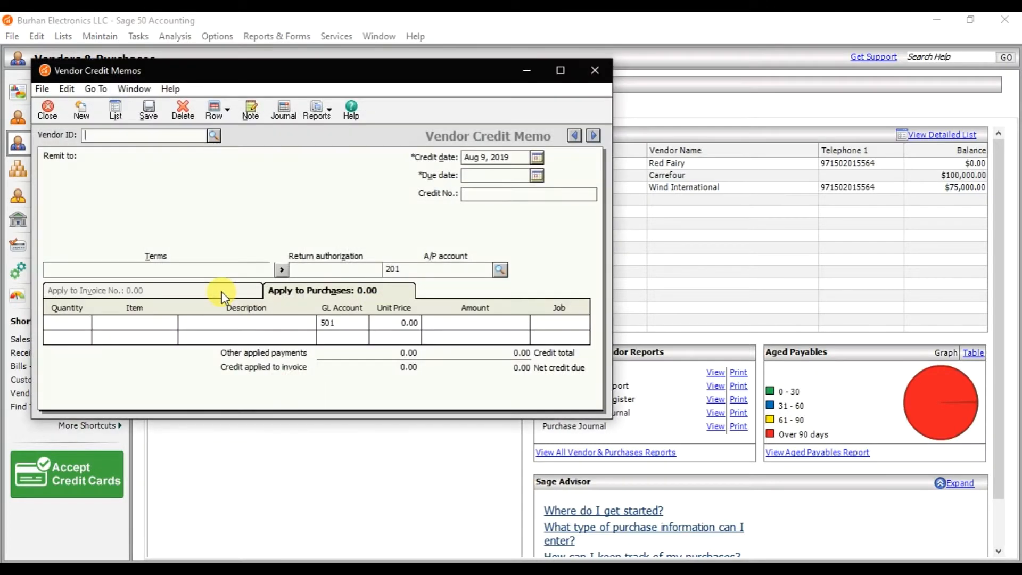
pyautogui.click(561, 70)
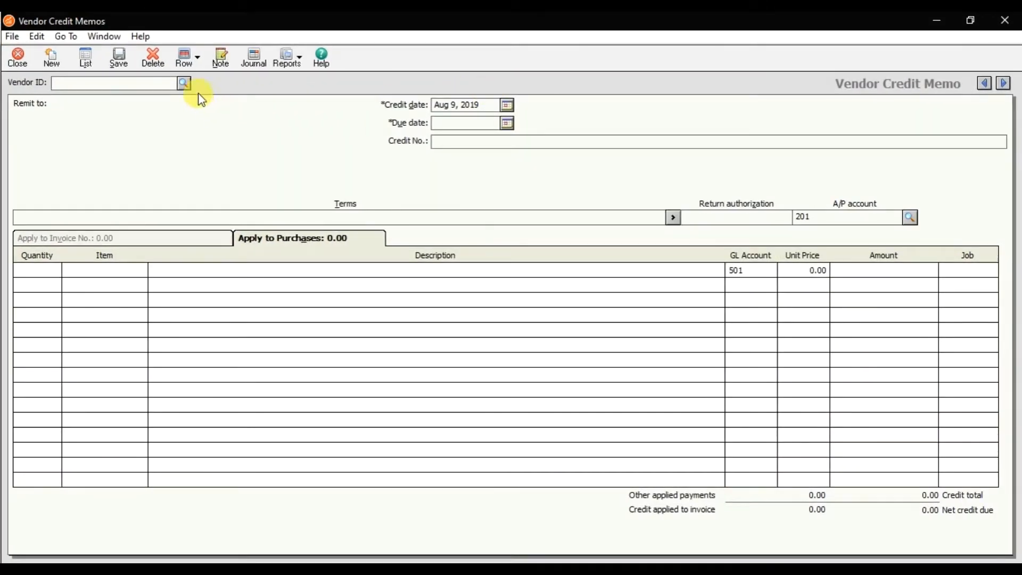
pyautogui.click(183, 83)
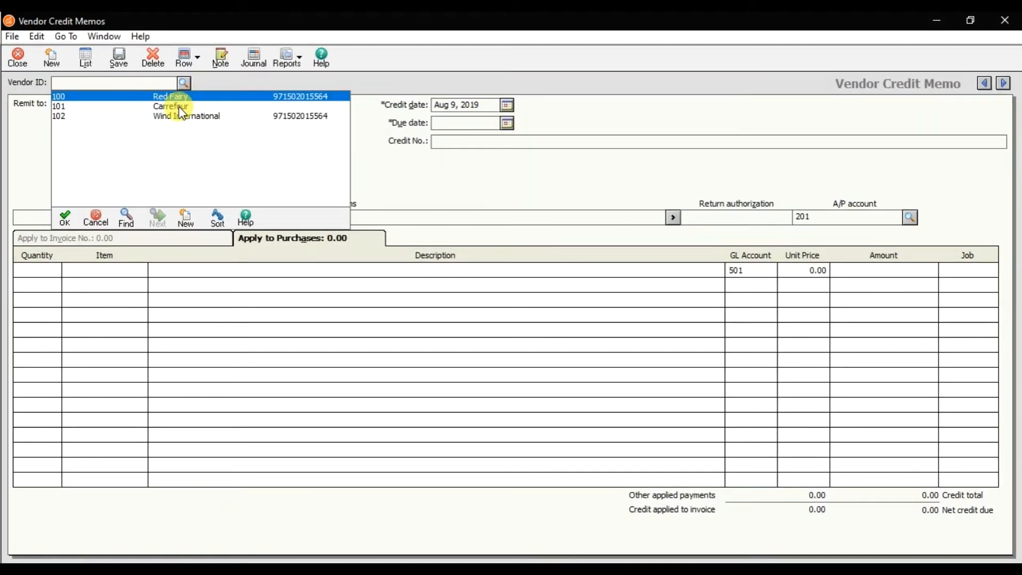
pyautogui.doubleClick(181, 106)
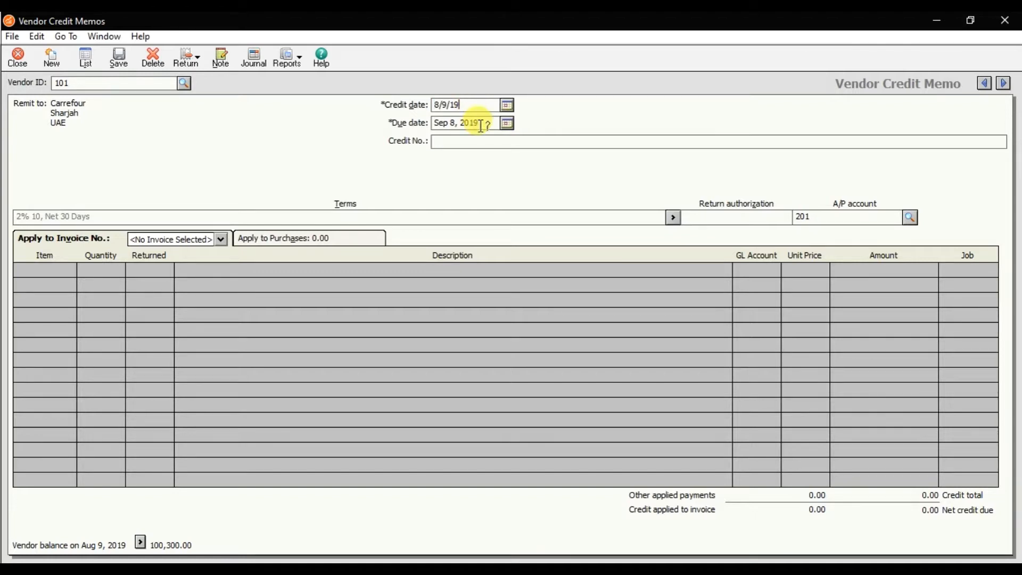
# Set the credit memo's due date to Aug 21, 2019
pyautogui.click(474, 123)
pyautogui.click(507, 124)
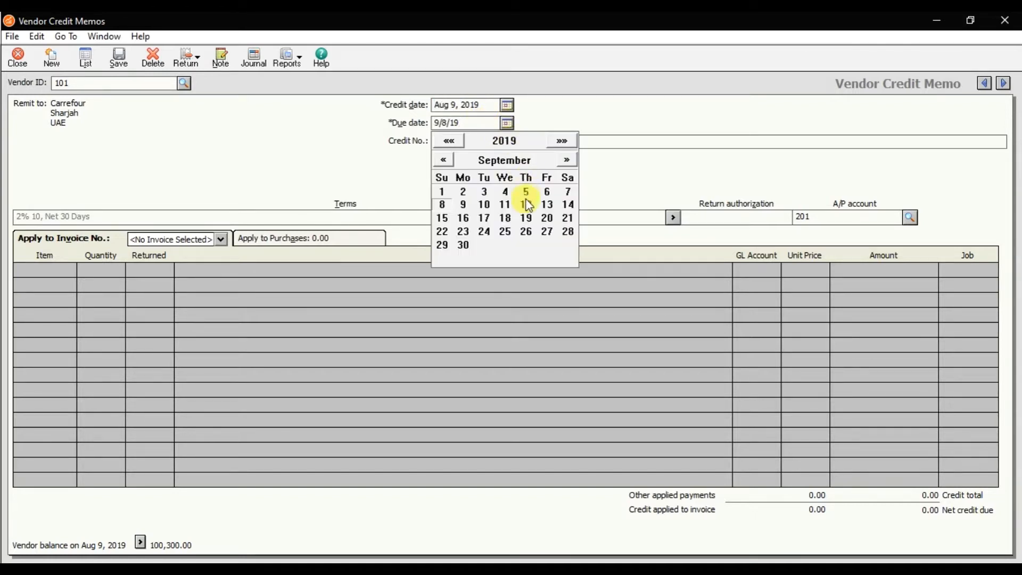
pyautogui.click(444, 160)
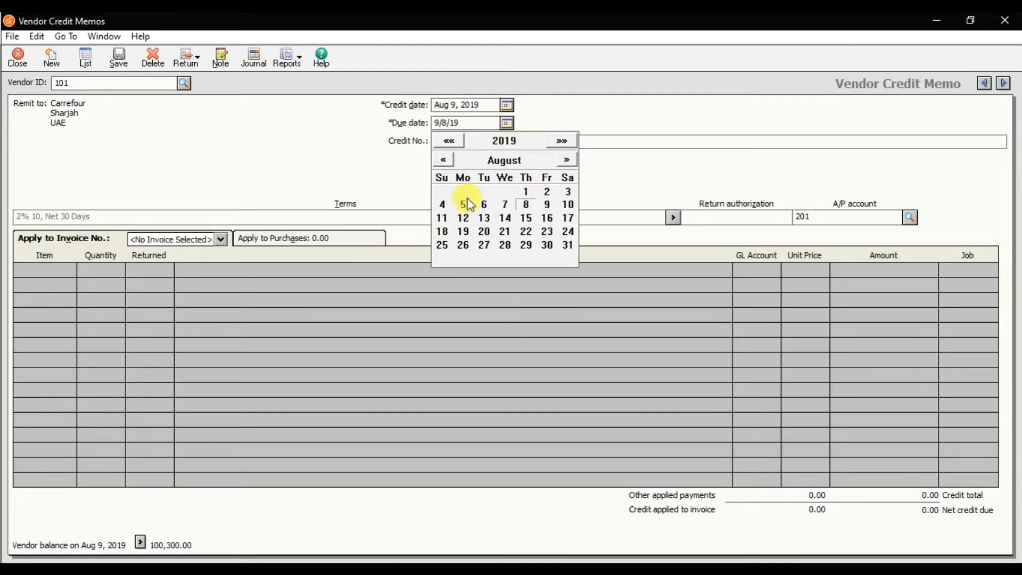
pyautogui.click(506, 231)
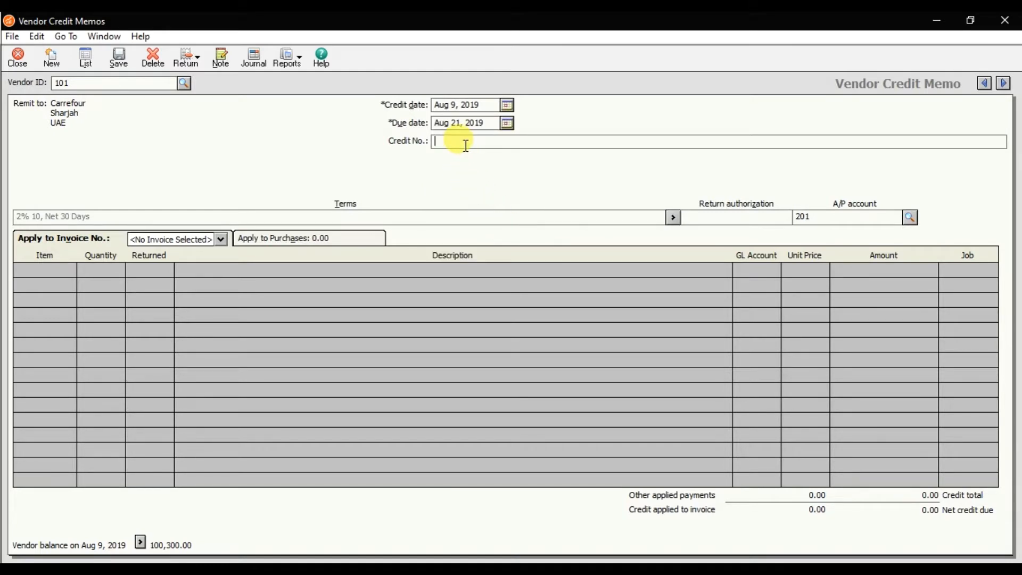
# Enter credit number 987452 and apply the credit memo to invoice 3626
pyautogui.write('987452')
pyautogui.click(220, 241)
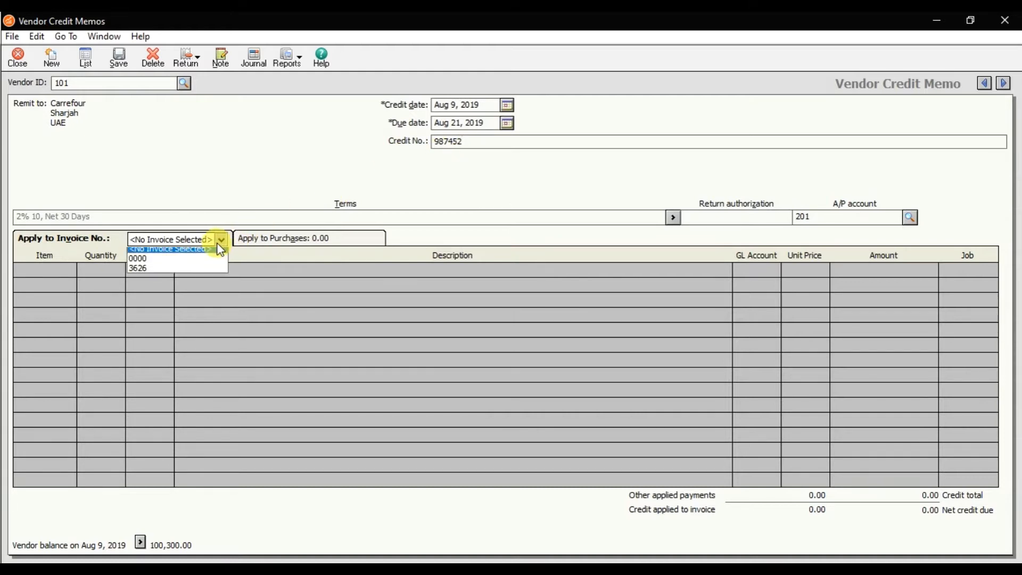
pyautogui.click(194, 272)
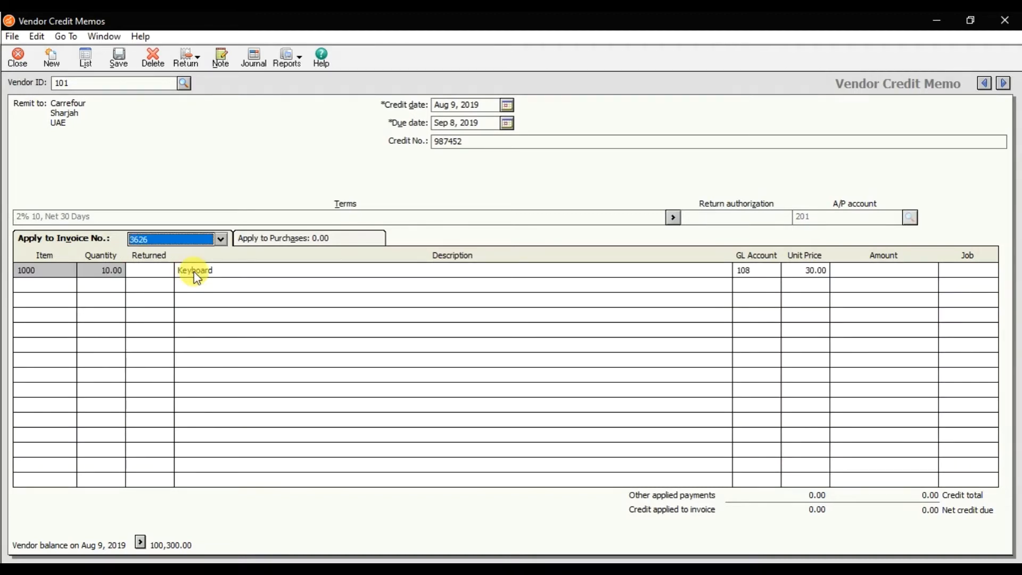
# Enter a returned quantity of 2 for item 1000 (Keyboard)
pyautogui.click(157, 273)
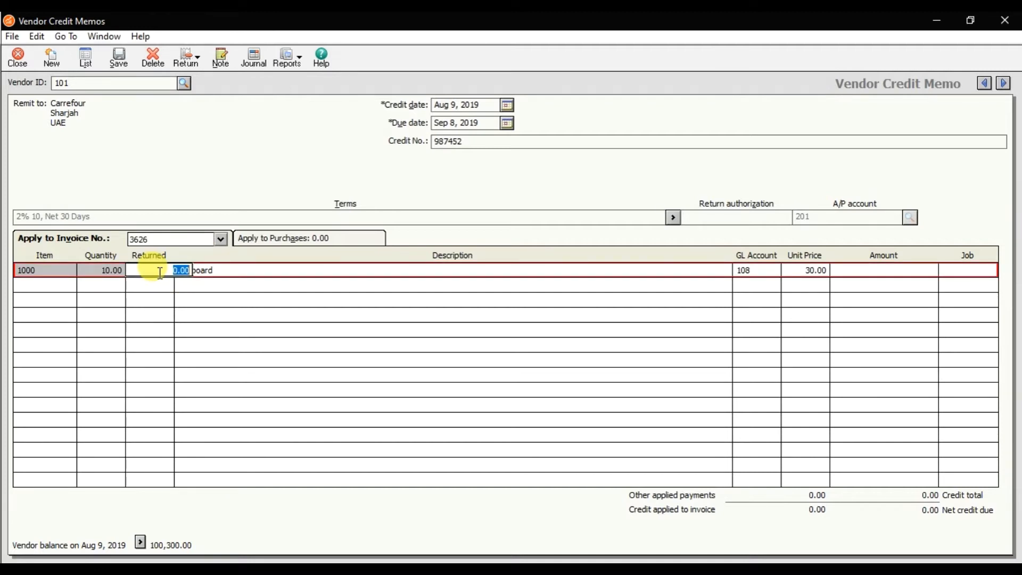
pyautogui.write('2')
pyautogui.press('Tab')
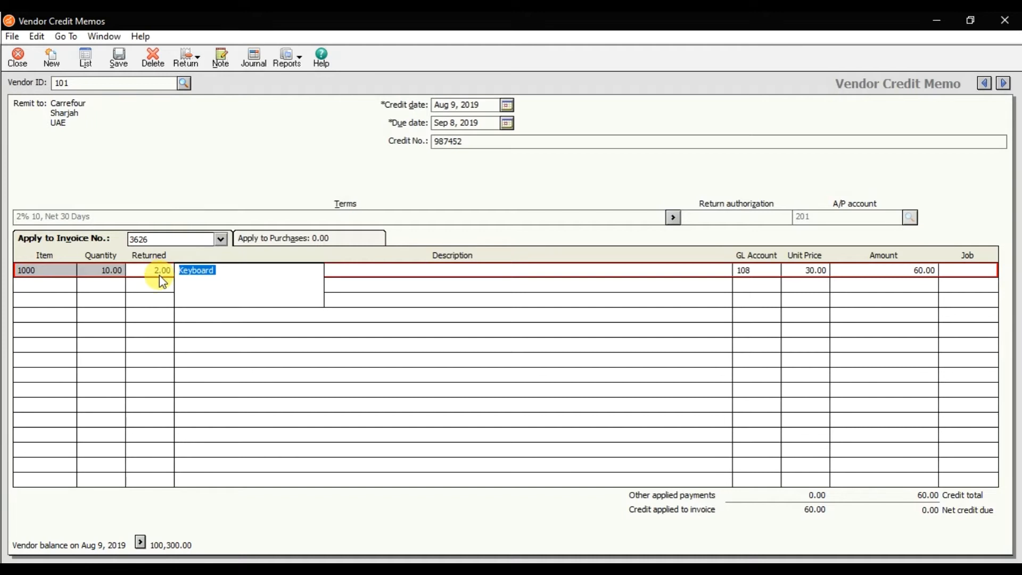
# Set the returned quantity of item 1000 (Keyboard) to 1, and save and close the credit memo
pyautogui.click(159, 276)
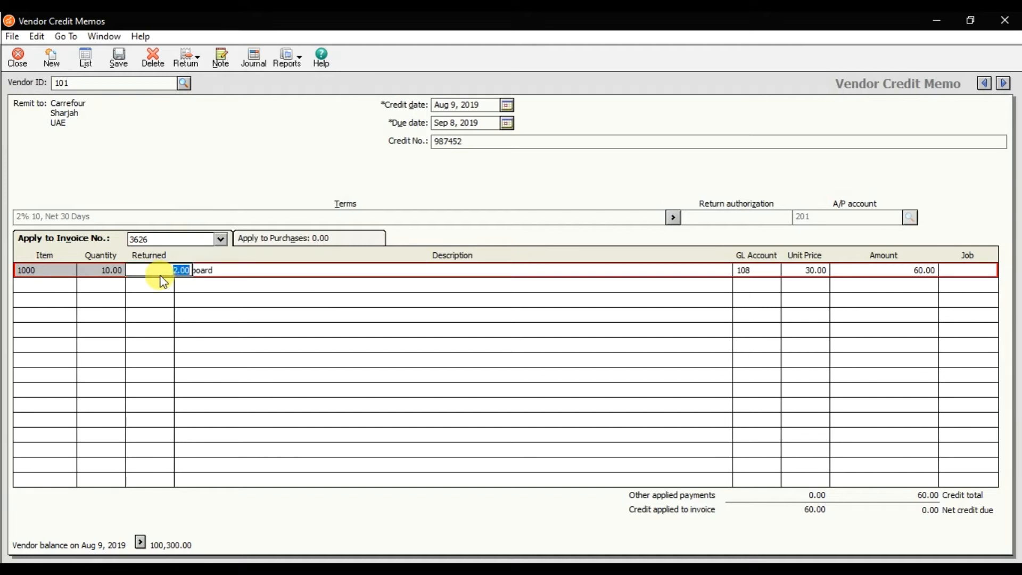
pyautogui.write('1')
pyautogui.press('Tab')
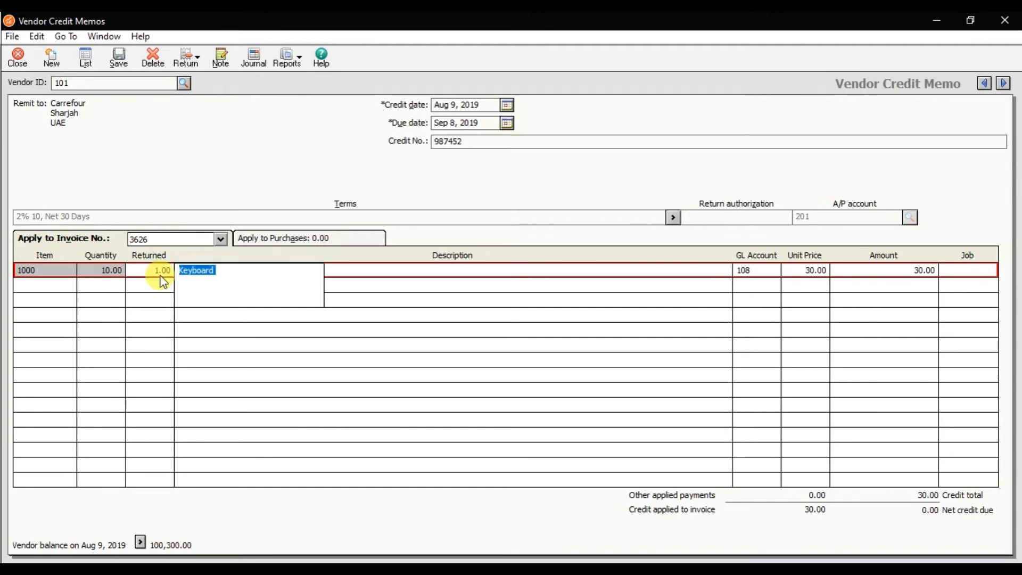
pyautogui.click(124, 63)
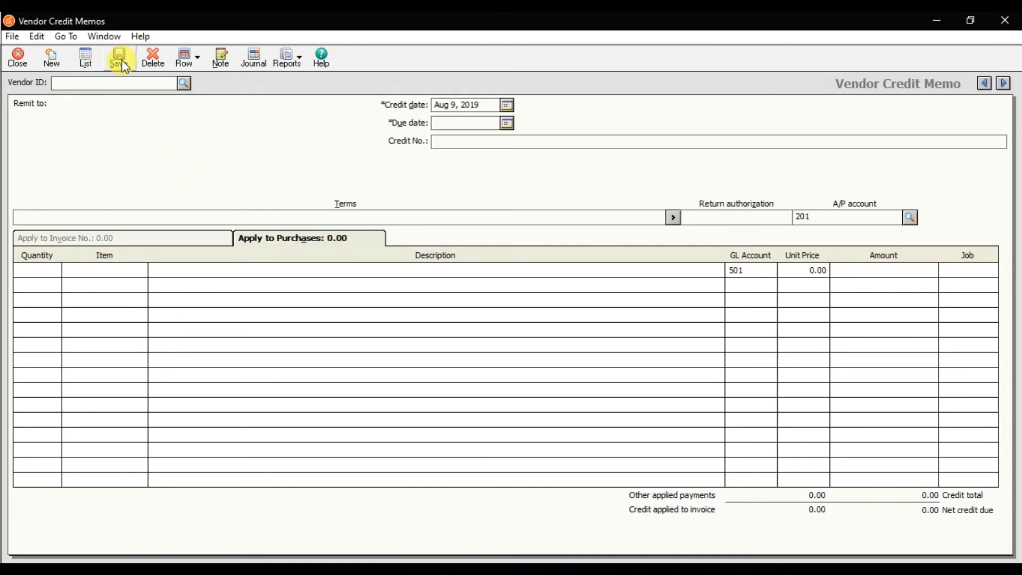
pyautogui.click(18, 59)
# Close the outdated Vendor Ledgers report and open a fresh one from the accounts payable reports
pyautogui.moveTo(651, 570)
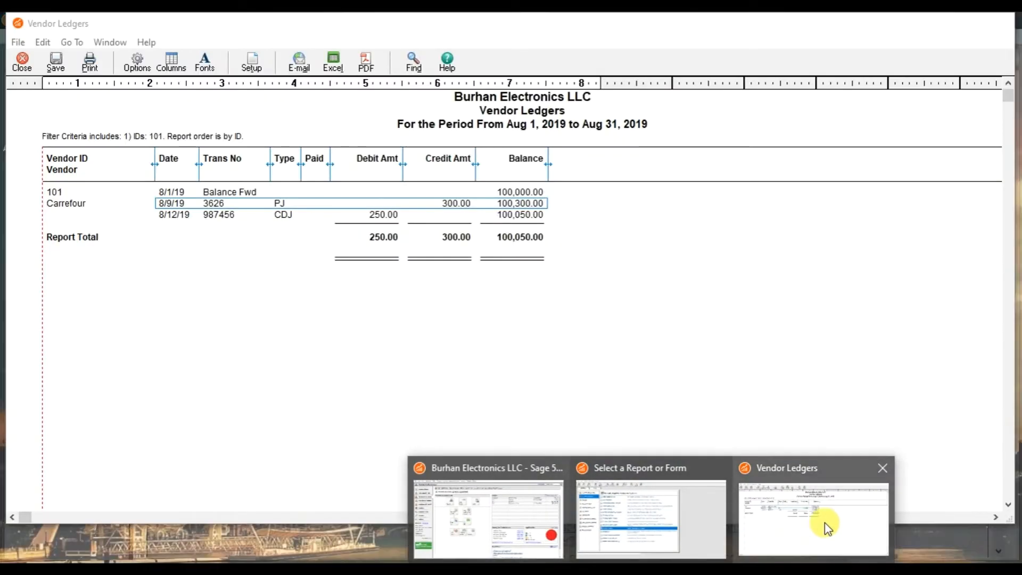
pyautogui.click(827, 527)
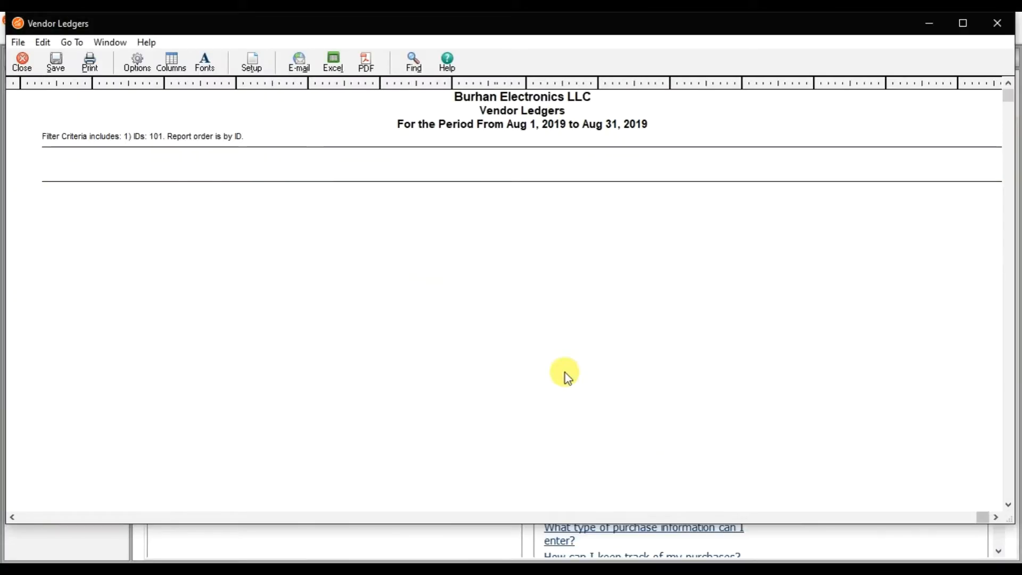
pyautogui.click(23, 62)
pyautogui.click(277, 36)
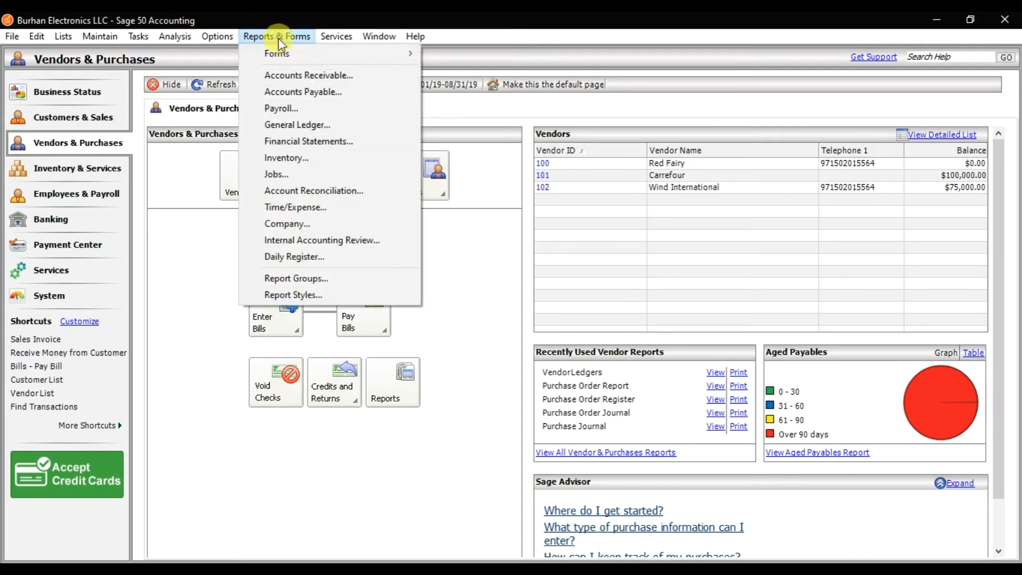
pyautogui.click(297, 92)
pyautogui.doubleClick(241, 358)
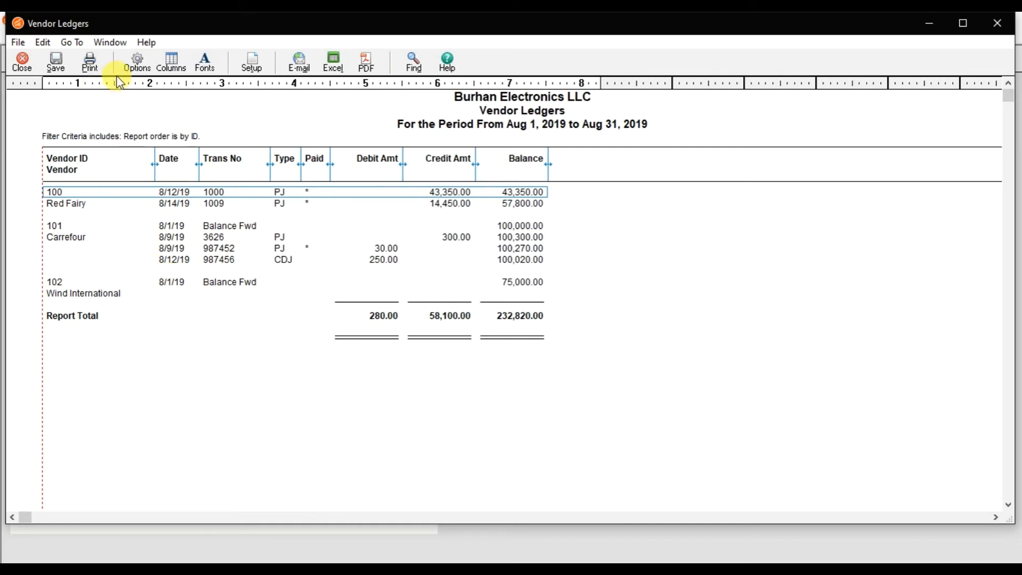
# Filter the Vendor Ledgers report by Vendor ID to show only vendor 101 (Carrefour)
pyautogui.click(135, 68)
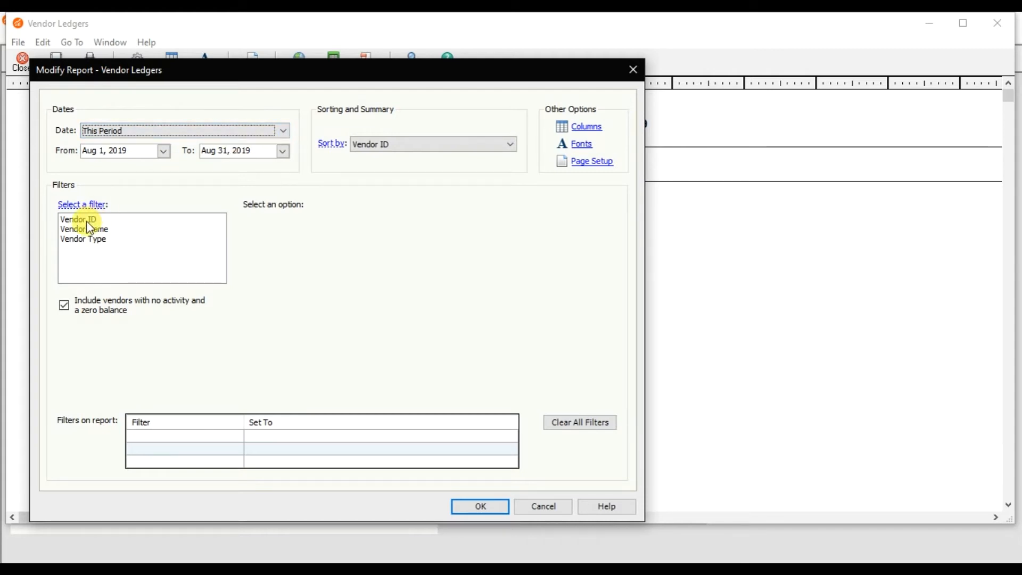
pyautogui.click(131, 220)
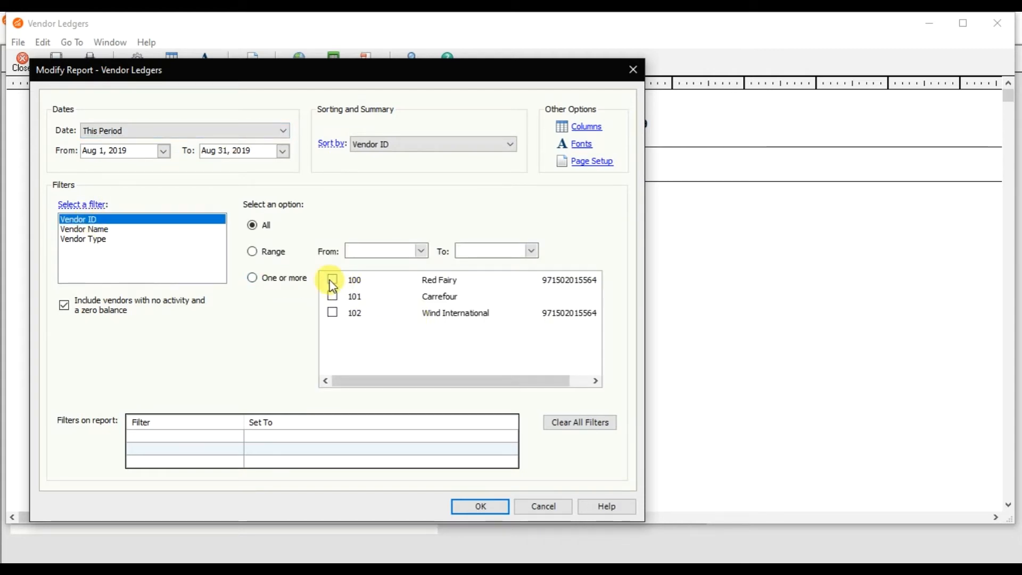
pyautogui.click(332, 297)
pyautogui.click(482, 510)
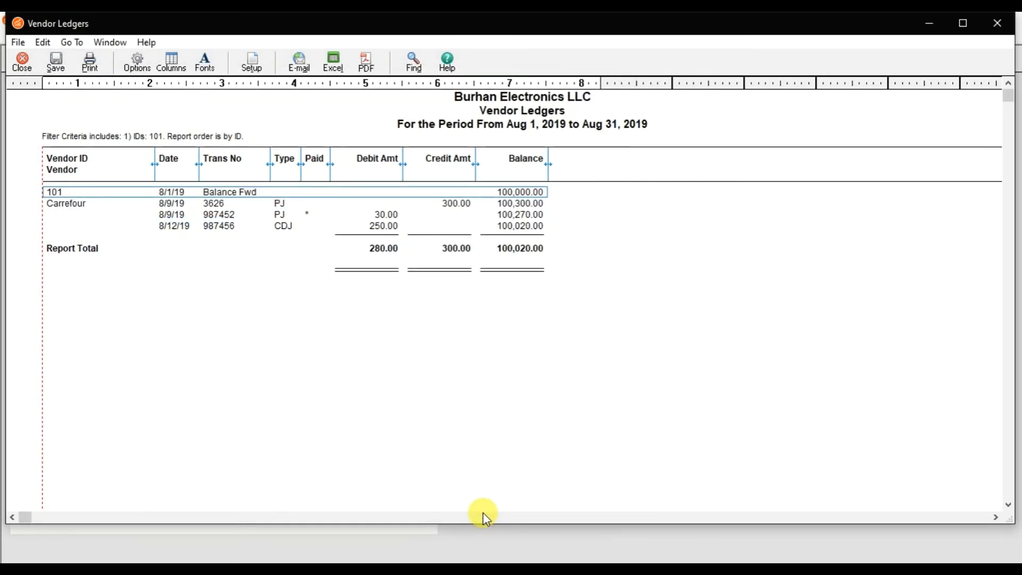
# Examine Carrefour's ledger entries for invoice 3626, payment 987456 and credit memo 987452, and switch to the PowerPoint presentation
pyautogui.click(460, 206)
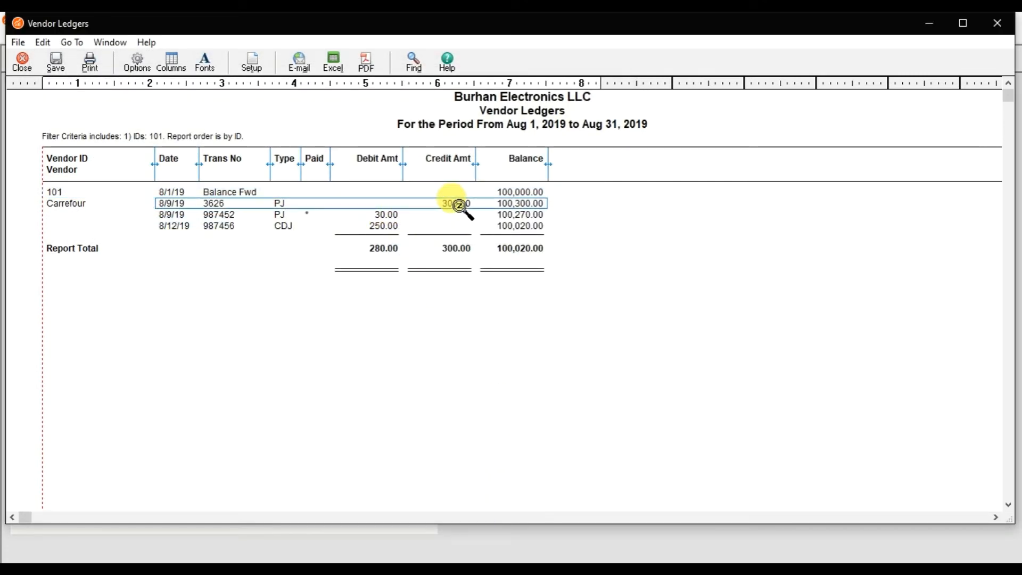
pyautogui.click(389, 226)
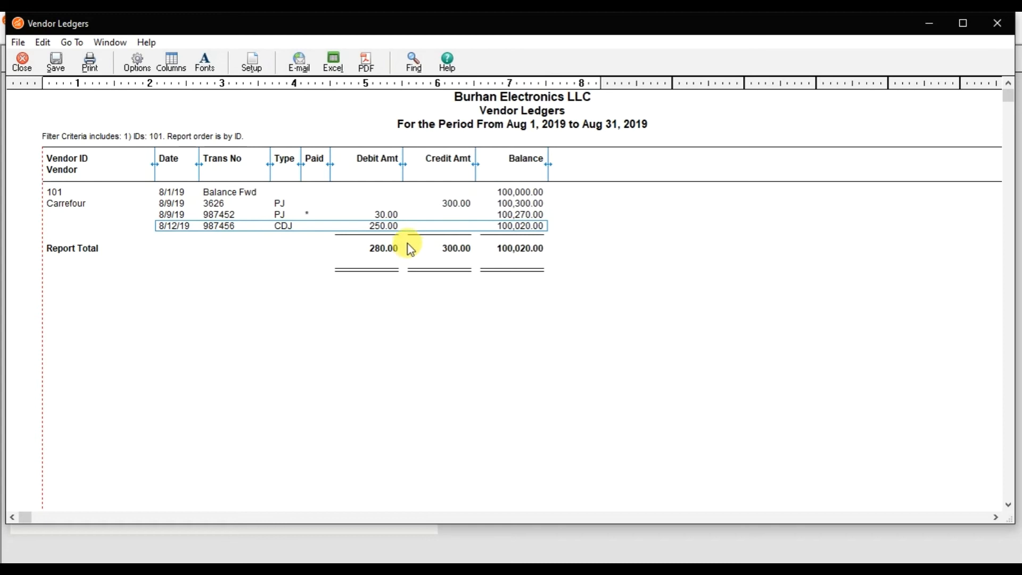
pyautogui.click(396, 215)
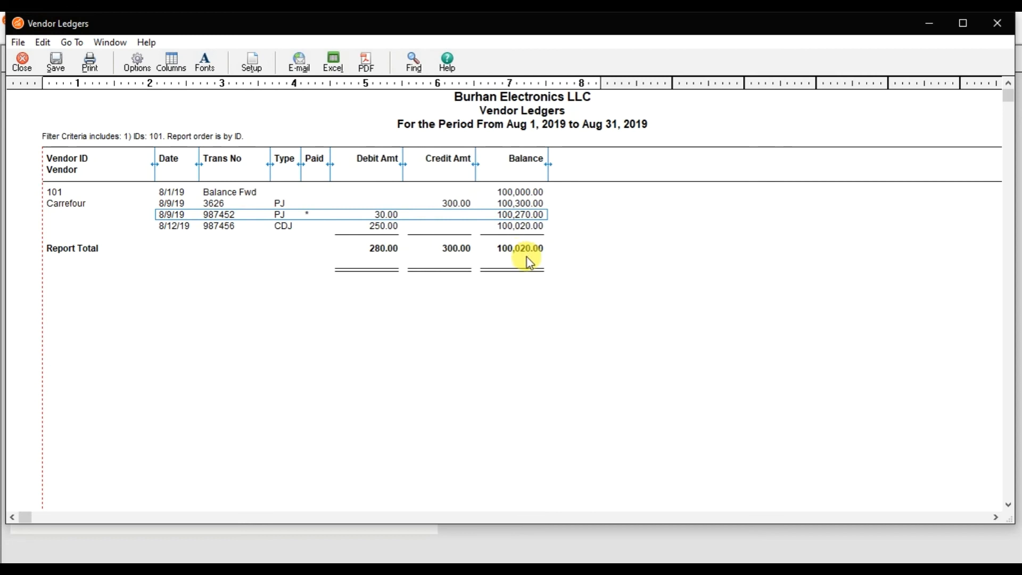
pyautogui.click(418, 570)
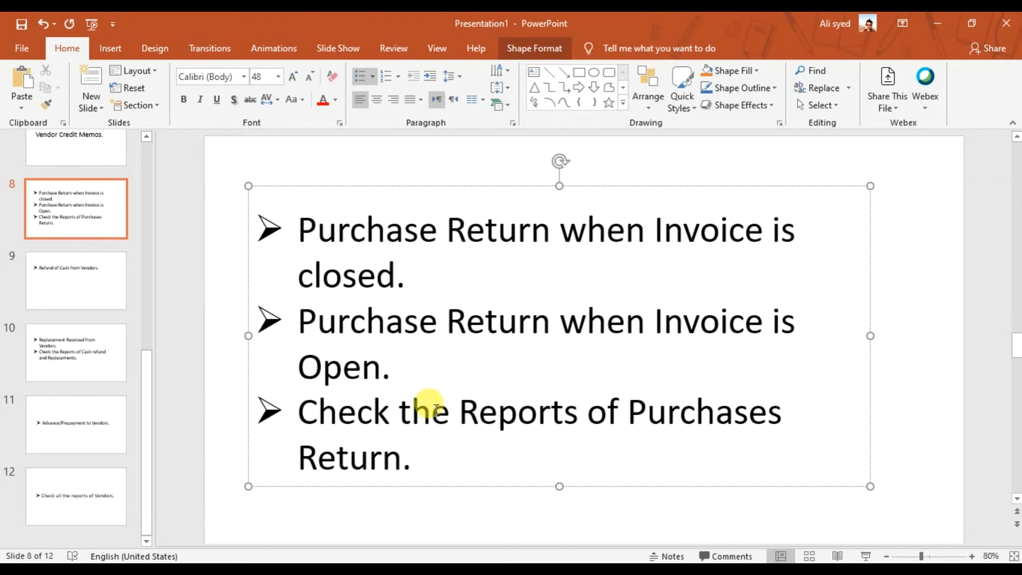